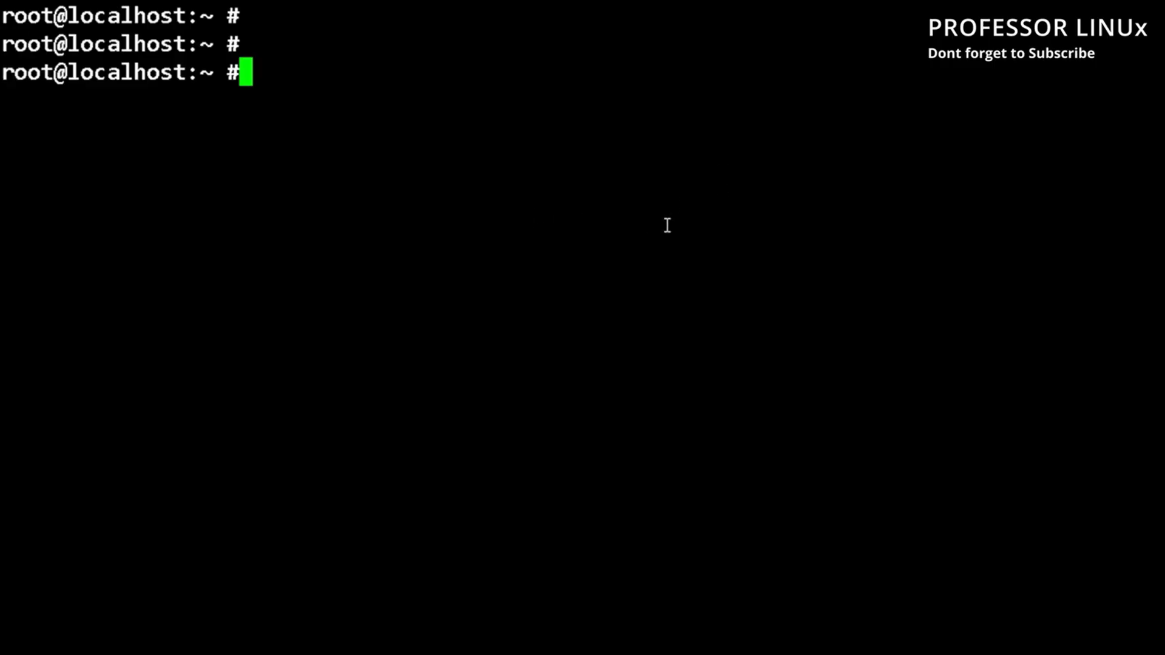
{"action": "type", "text": "dump"}
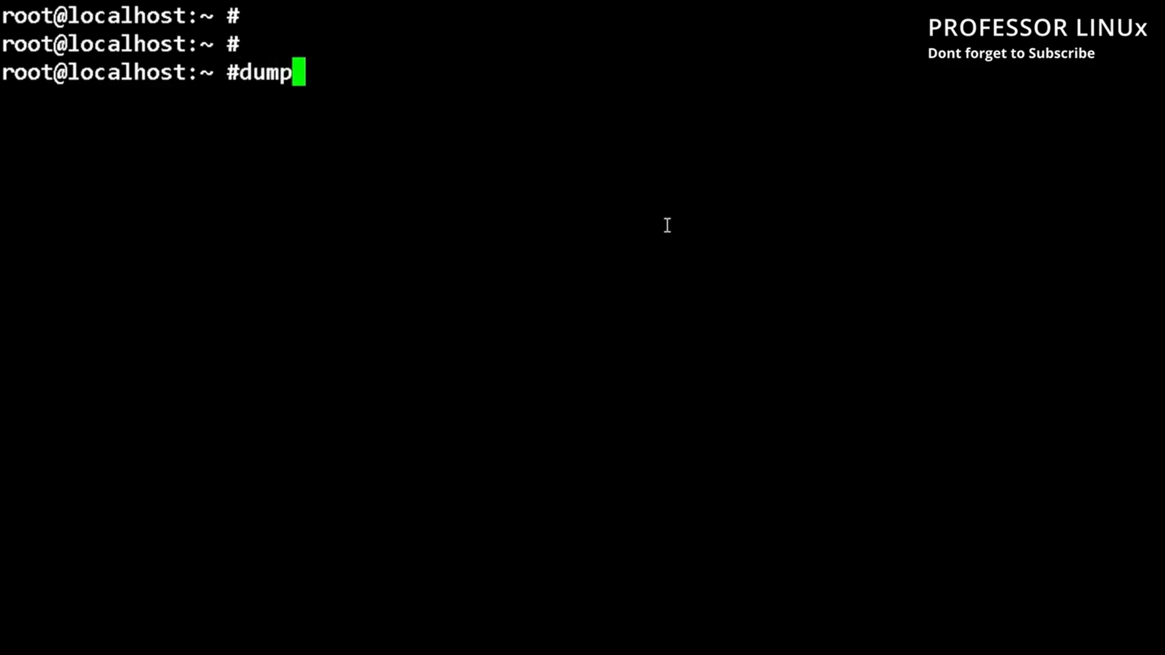
Run the dump2fs command on /dev/mapper/vg0-ext4_superblock_demo filtered through grep -i superblock, which fails
{"action": "key", "text": "Tab"}
{"action": "key", "text": "Tab"}
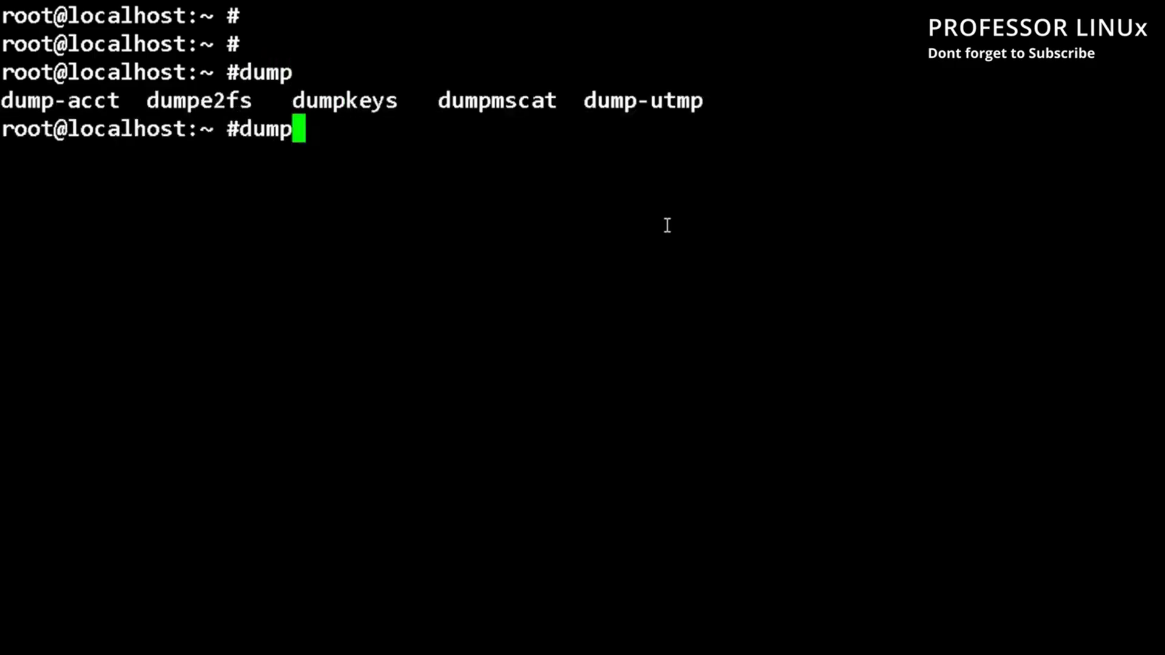
{"action": "type", "text": "2fs /dev/mapper/"}
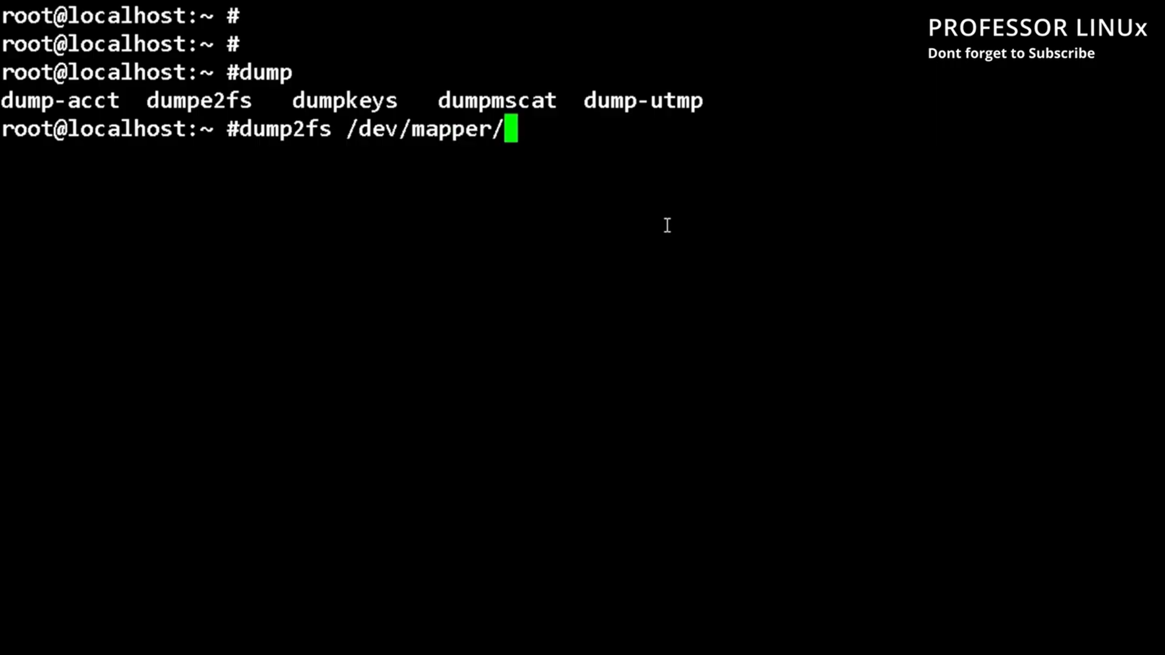
{"action": "type", "text": "vg0-"}
{"action": "key", "text": "Tab"}
{"action": "key", "text": "Tab"}
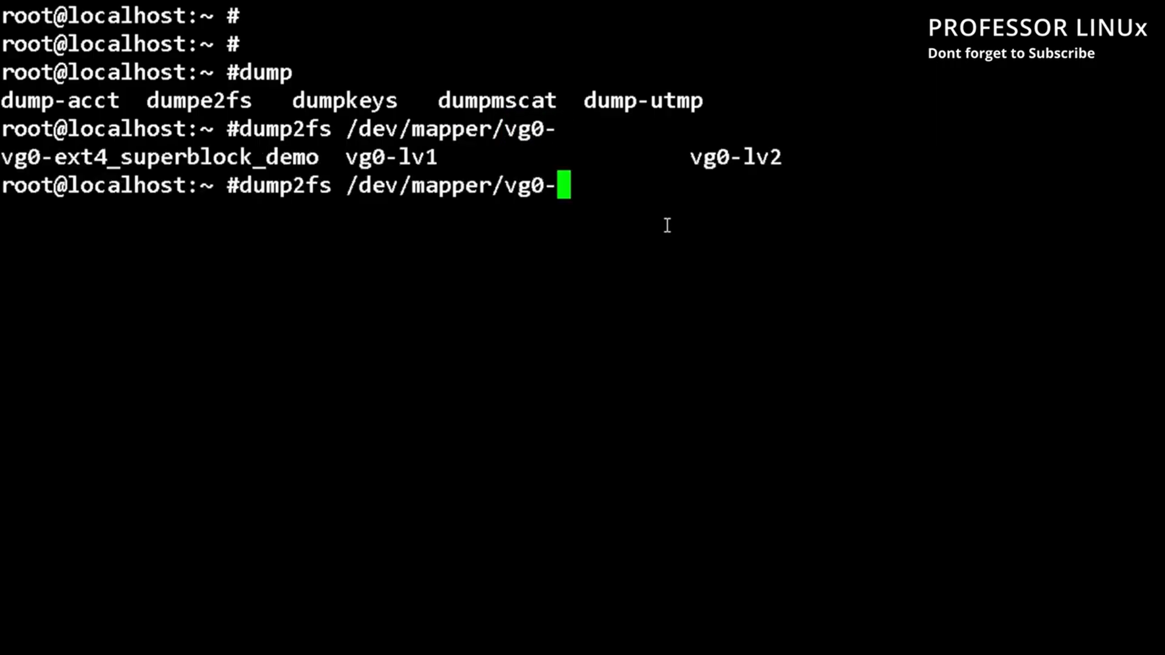
{"action": "type", "text": "e"}
{"action": "key", "text": "Tab"}
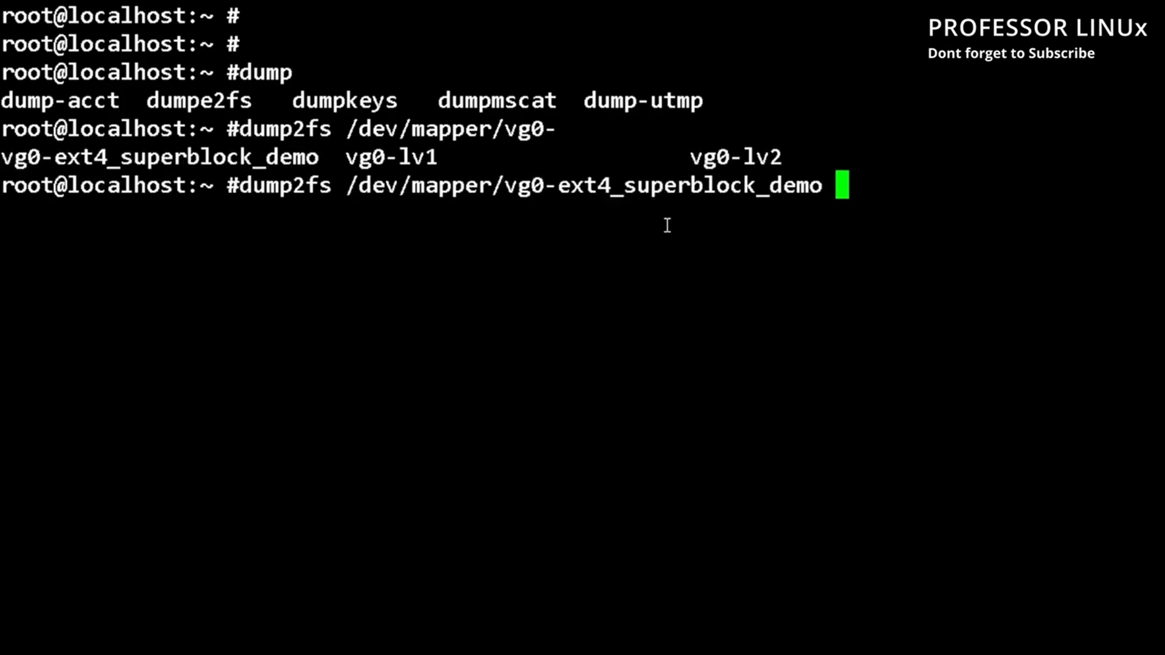
{"action": "key", "text": "BackSpace"}
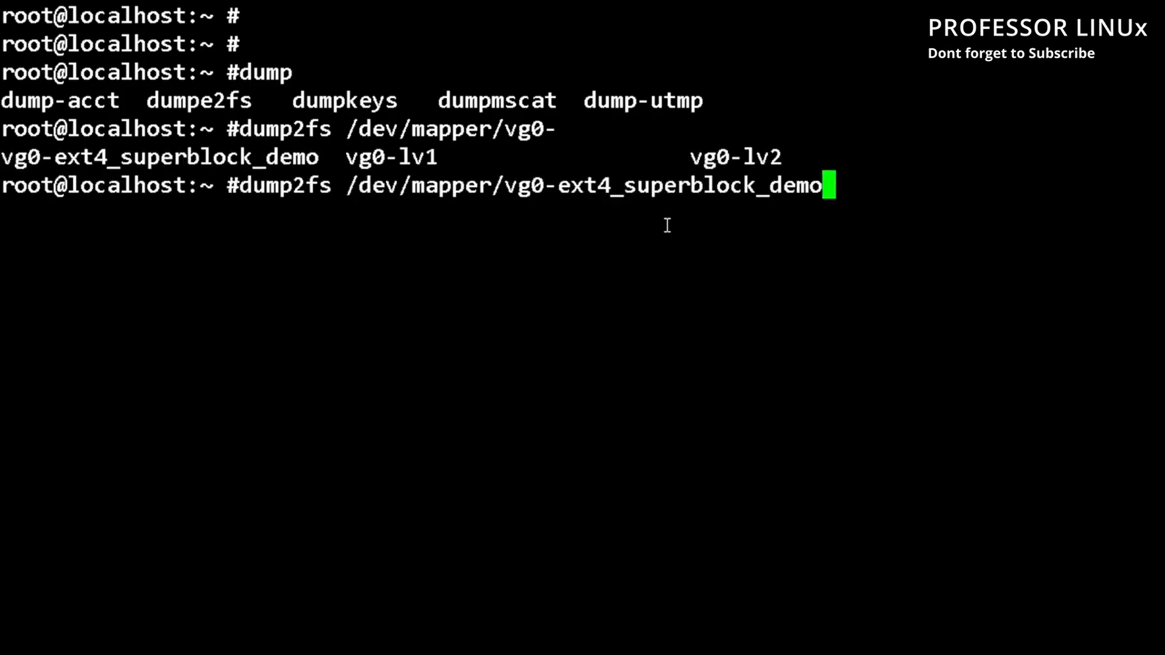
{"action": "key", "text": "Return"}
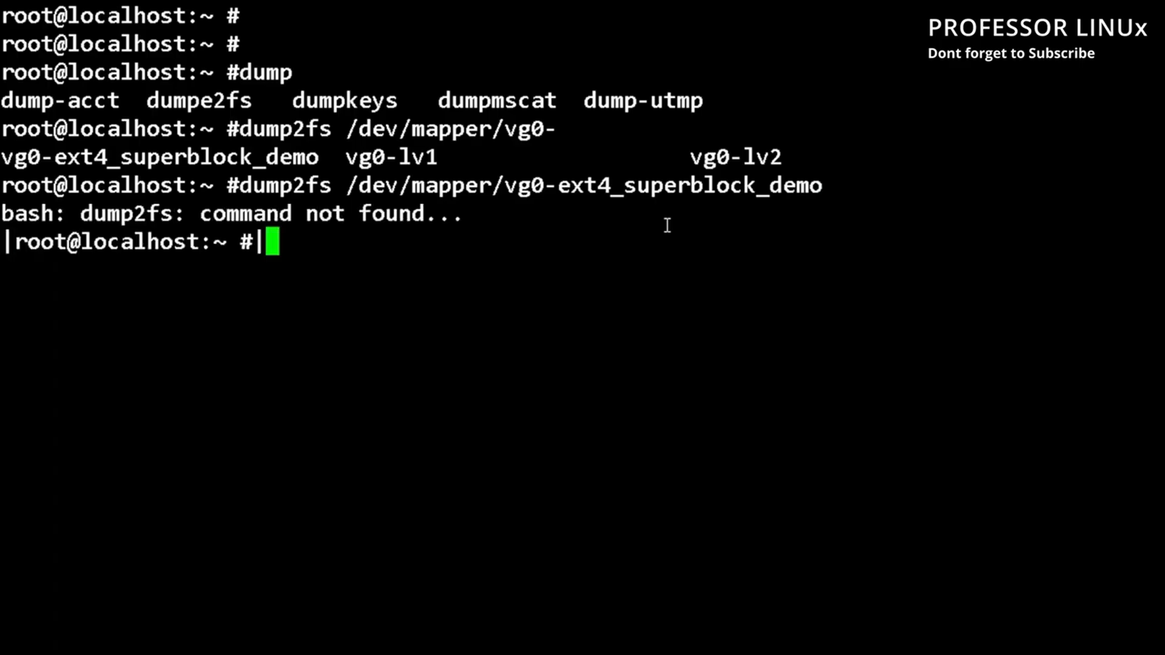
Recall the failed command and correct dump2fs to dumpe2fs to list the superblock locations
{"action": "key", "text": "Up"}
{"action": "key", "text": "Left"}
{"action": "key", "text": "Left"}
{"action": "key", "text": "Left"}
{"action": "key", "text": "alt+b"}
{"action": "key", "text": "Left"}
{"action": "key", "text": "Left"}
{"action": "key", "text": "Left"}
{"action": "type", "text": "e"}
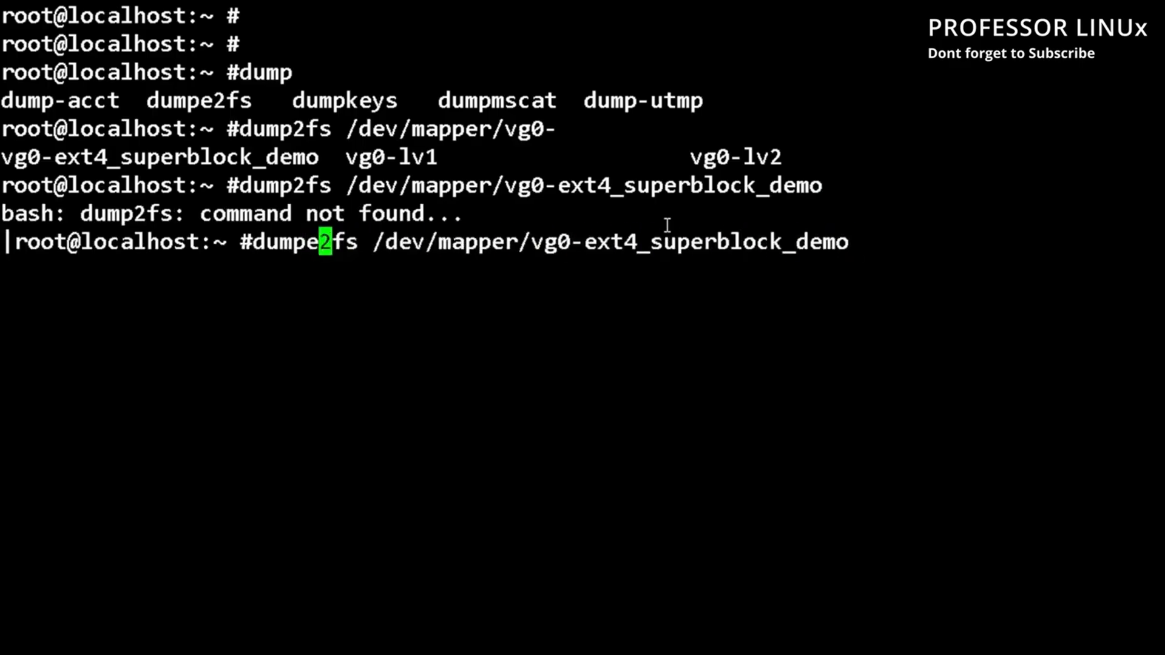
{"action": "key", "text": "Right"}
{"action": "key", "text": "Right"}
{"action": "key", "text": "ctrl+Right"}
{"action": "key", "text": "ctrl+Right"}
{"action": "key", "text": "ctrl+Right"}
{"action": "key", "text": "ctrl+Right"}
{"action": "key", "text": "ctrl+Right"}
{"action": "type", "text": "| "}
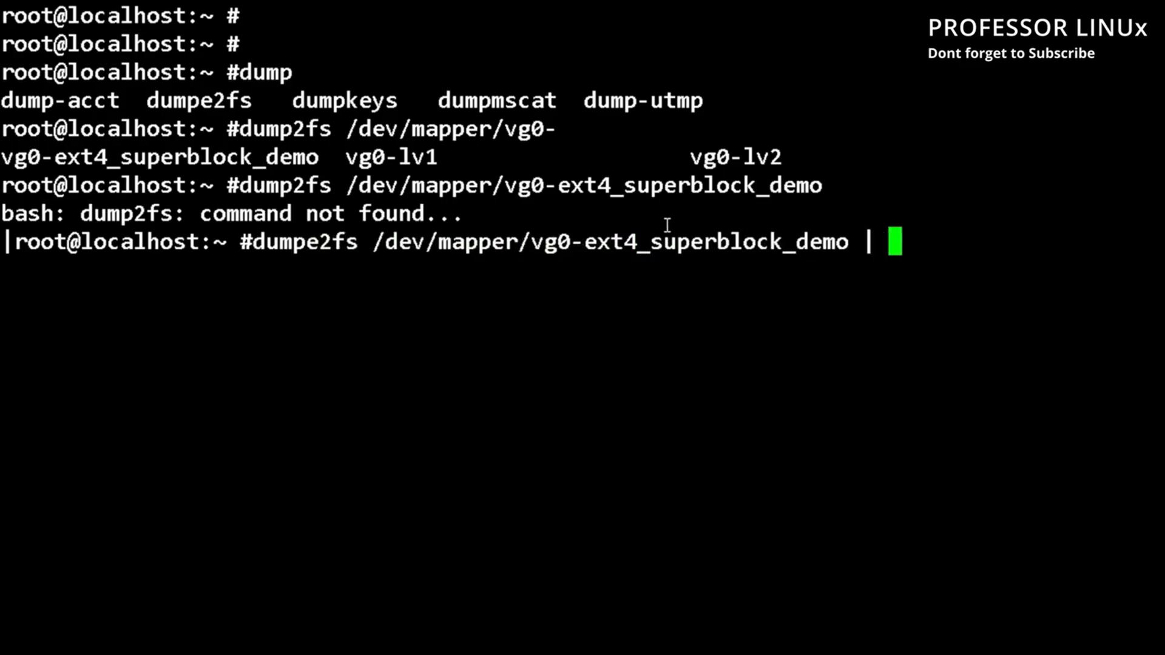
{"action": "type", "text": "grep -"}
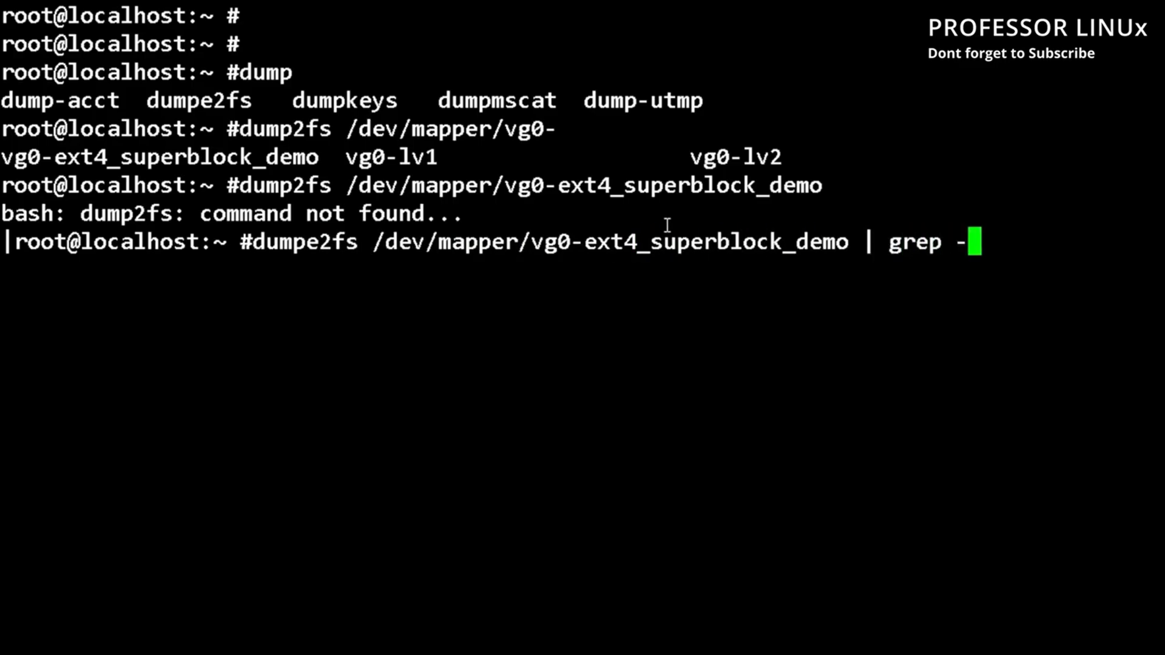
{"action": "type", "text": "i \"SUPEBLOCK\""}
{"action": "key", "text": "Return"}
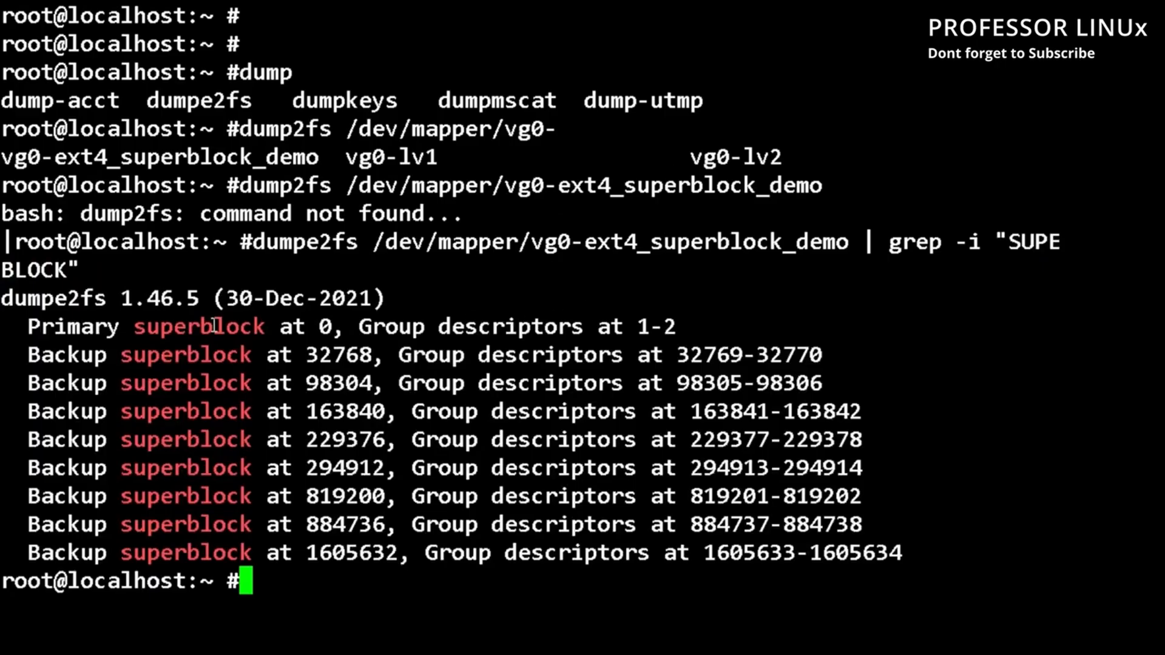
{"action": "left_click_drag", "start_coordinate": [27, 327], "coordinate": [510, 326]}
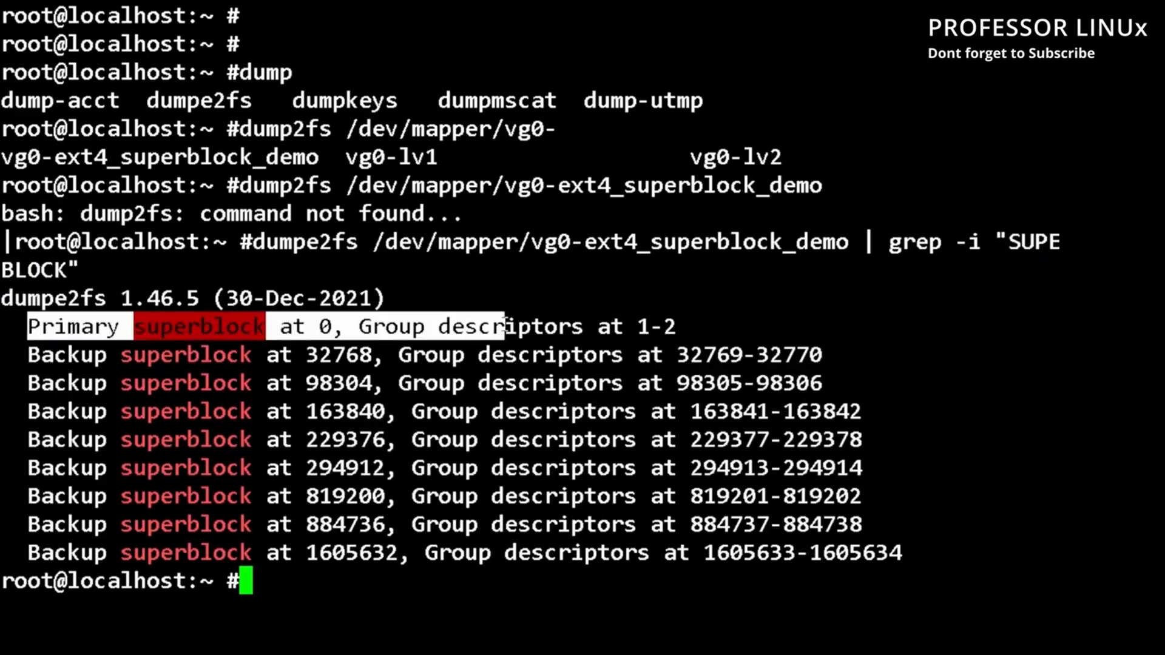
{"action": "left_click", "coordinate": [477, 328]}
{"action": "double_click", "coordinate": [330, 328]}
{"action": "left_click", "coordinate": [330, 328]}
{"action": "double_click", "coordinate": [325, 329]}
{"action": "left_click", "coordinate": [323, 359]}
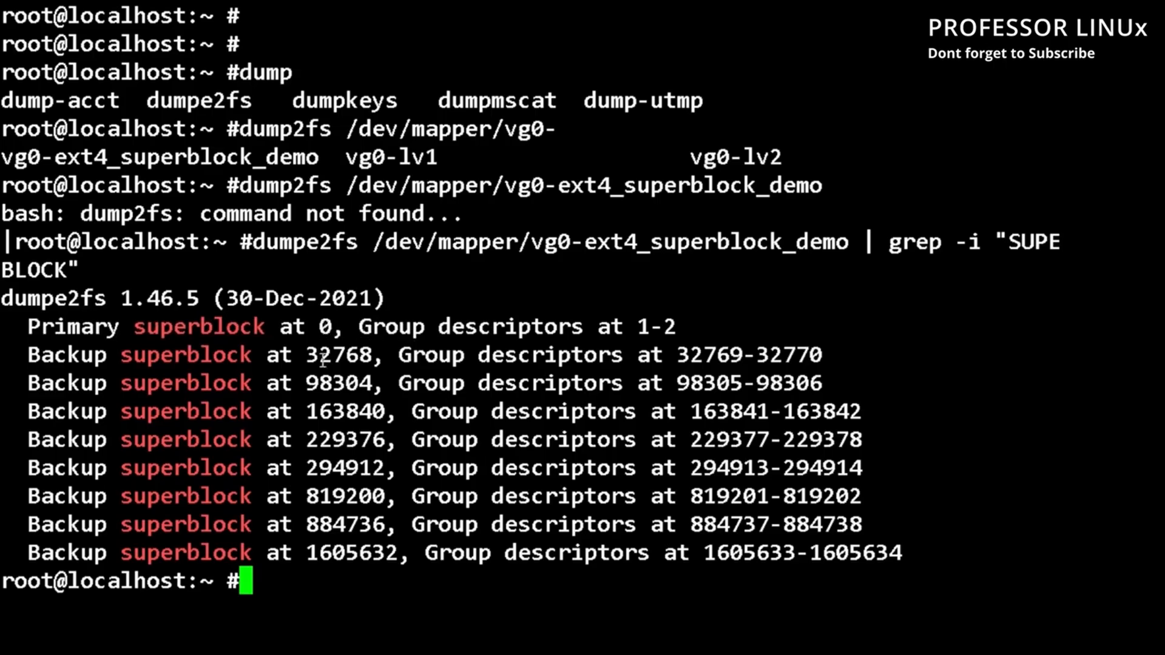
{"action": "left_click_drag", "start_coordinate": [677, 355], "coordinate": [824, 354]}
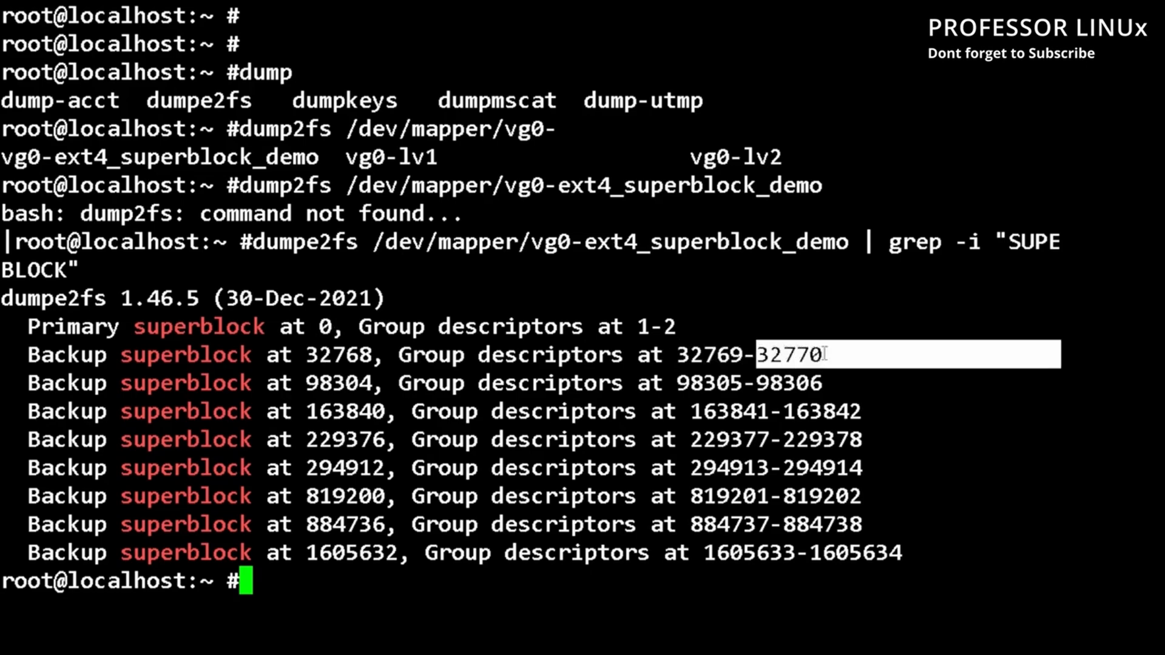
{"action": "left_click", "coordinate": [837, 352]}
{"action": "left_click_drag", "start_coordinate": [677, 355], "coordinate": [821, 355]}
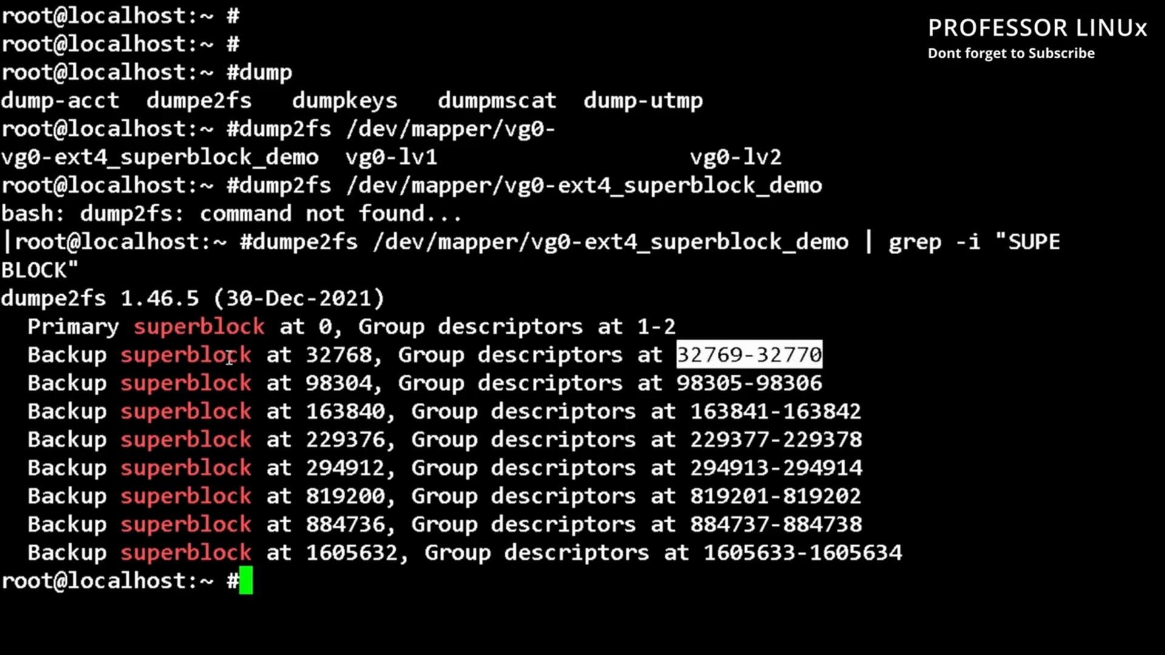
{"action": "left_click_drag", "start_coordinate": [150, 383], "coordinate": [774, 499]}
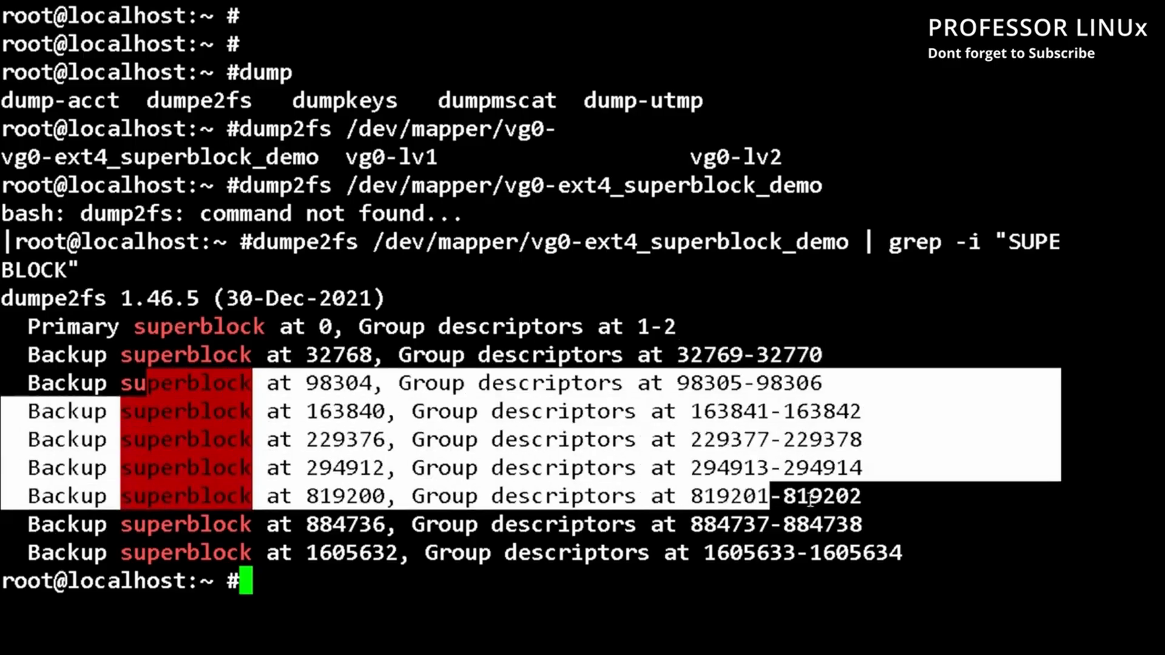
{"action": "left_click", "coordinate": [847, 506]}
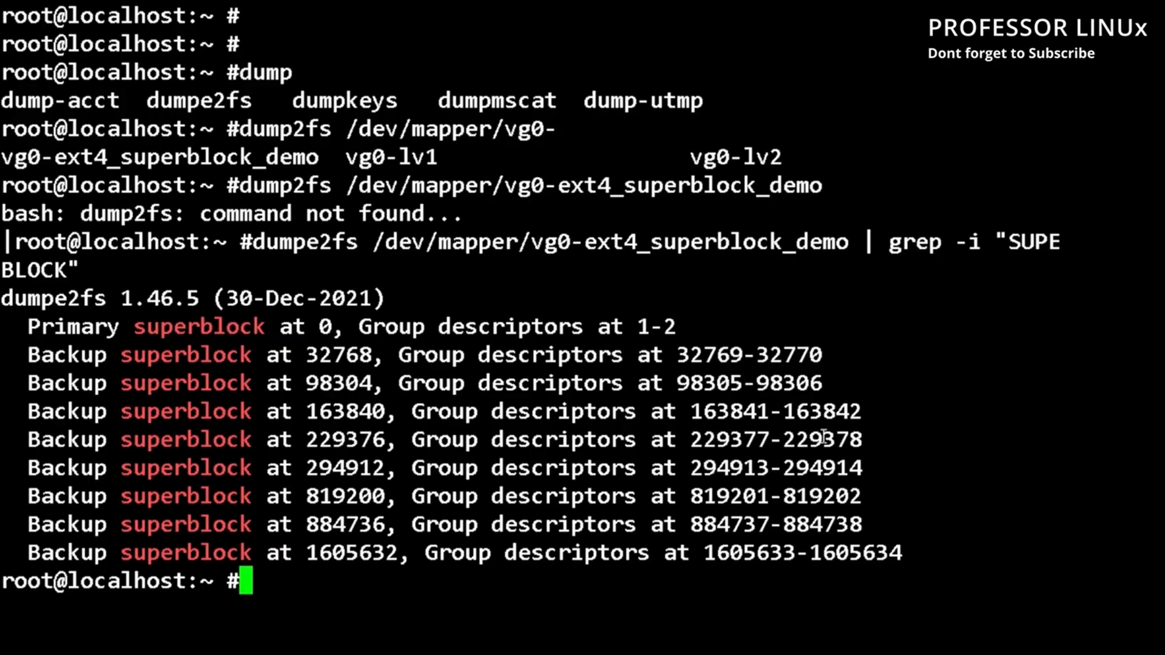
{"action": "type", "text": "sudo "}
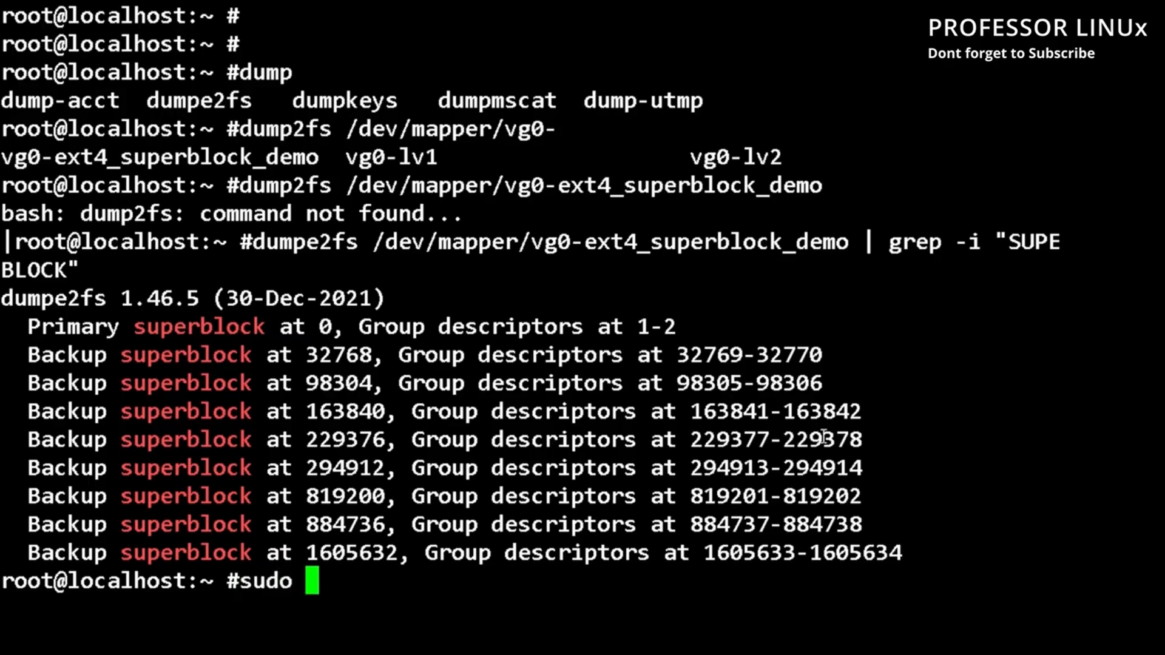
{"action": "type", "text": "fsck "}
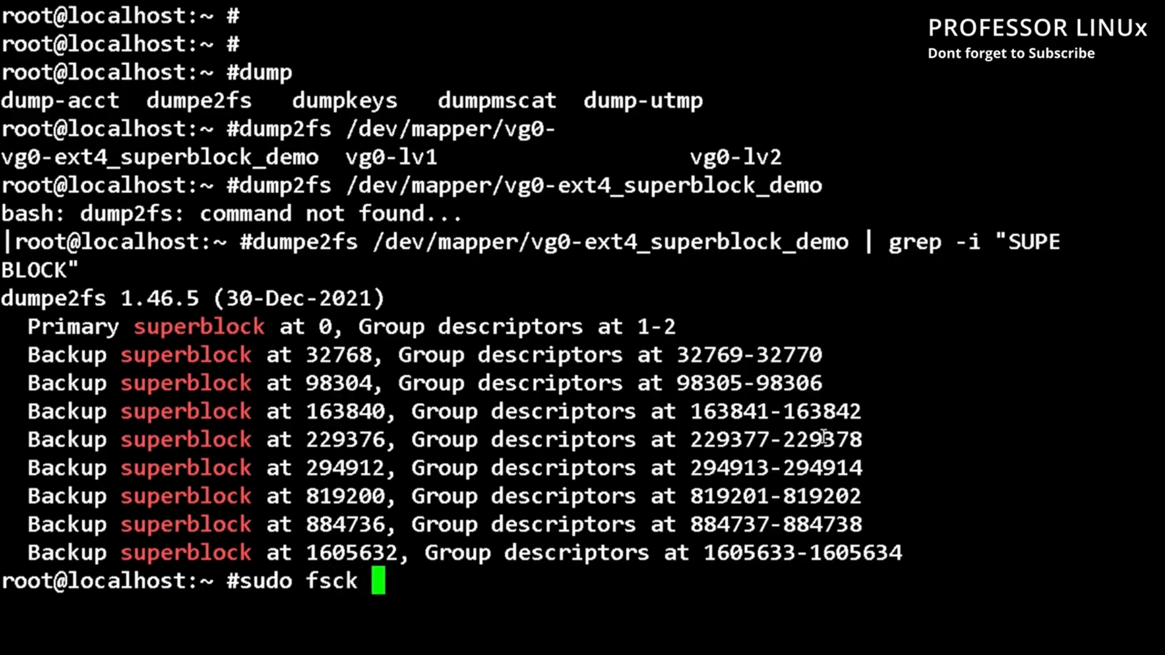
{"action": "type", "text": "-b "}
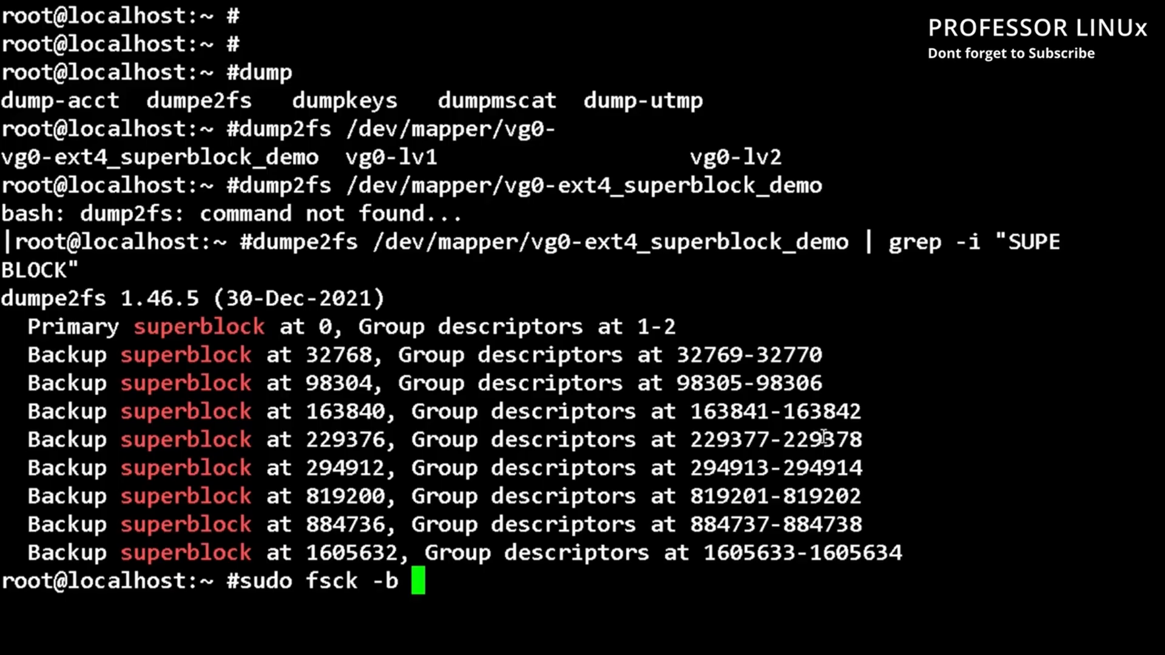
{"action": "type", "text": "32768 /dev/sda1"}
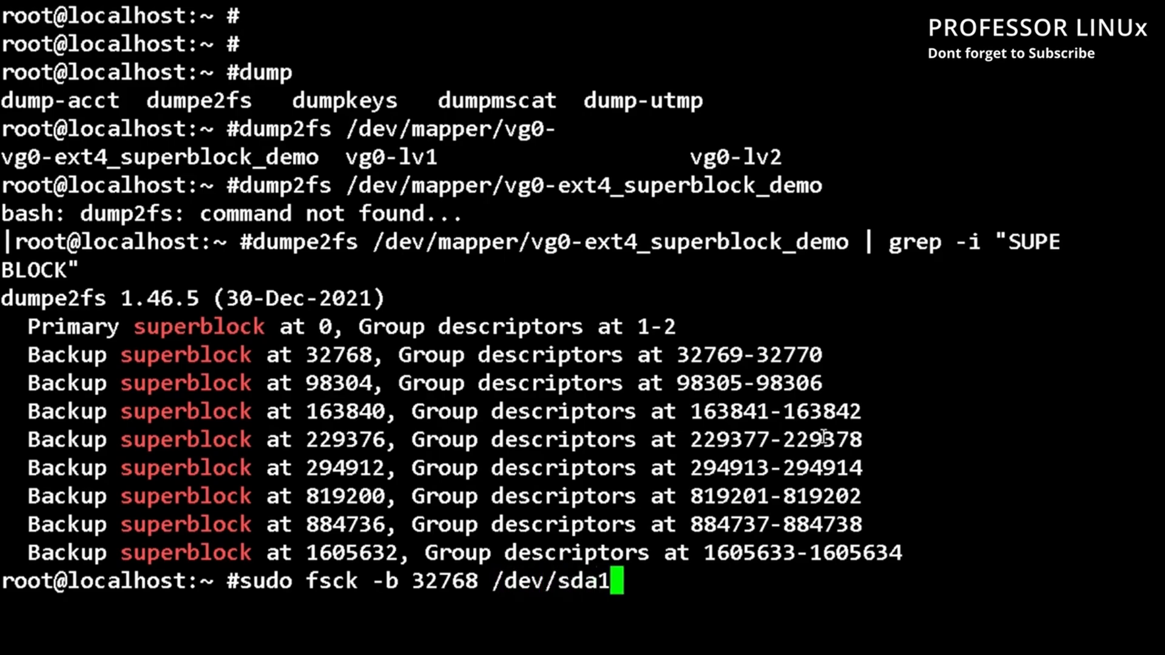
{"action": "left_click_drag", "start_coordinate": [306, 355], "coordinate": [372, 355]}
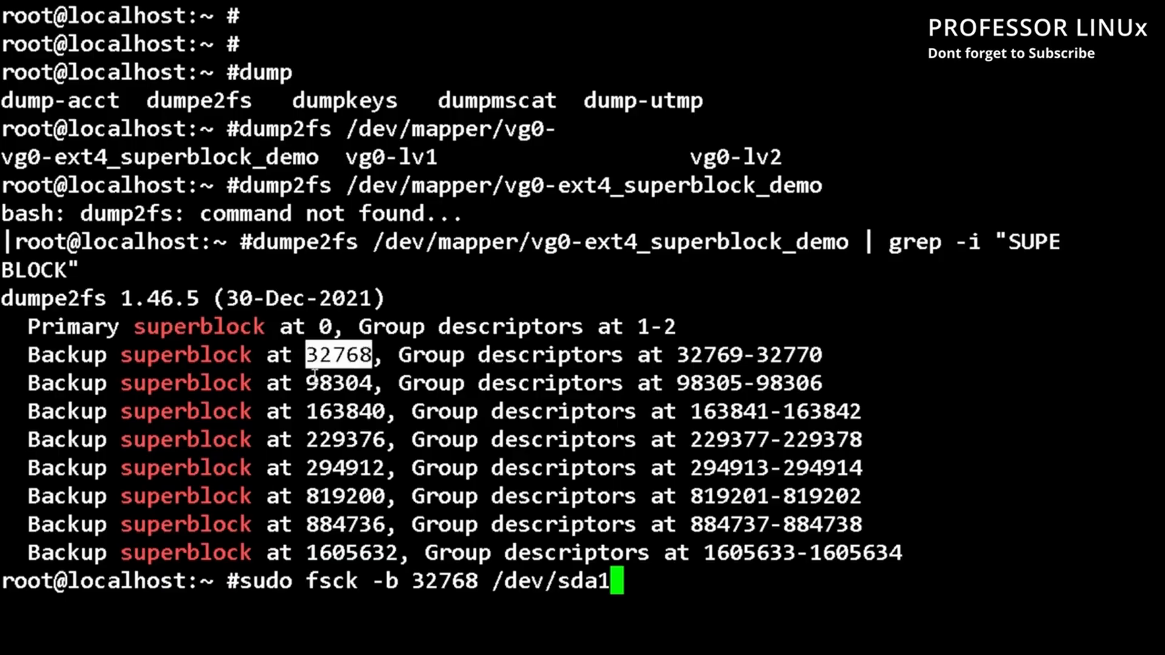
{"action": "left_click_drag", "start_coordinate": [306, 384], "coordinate": [372, 383]}
{"action": "left_click_drag", "start_coordinate": [306, 411], "coordinate": [352, 411]}
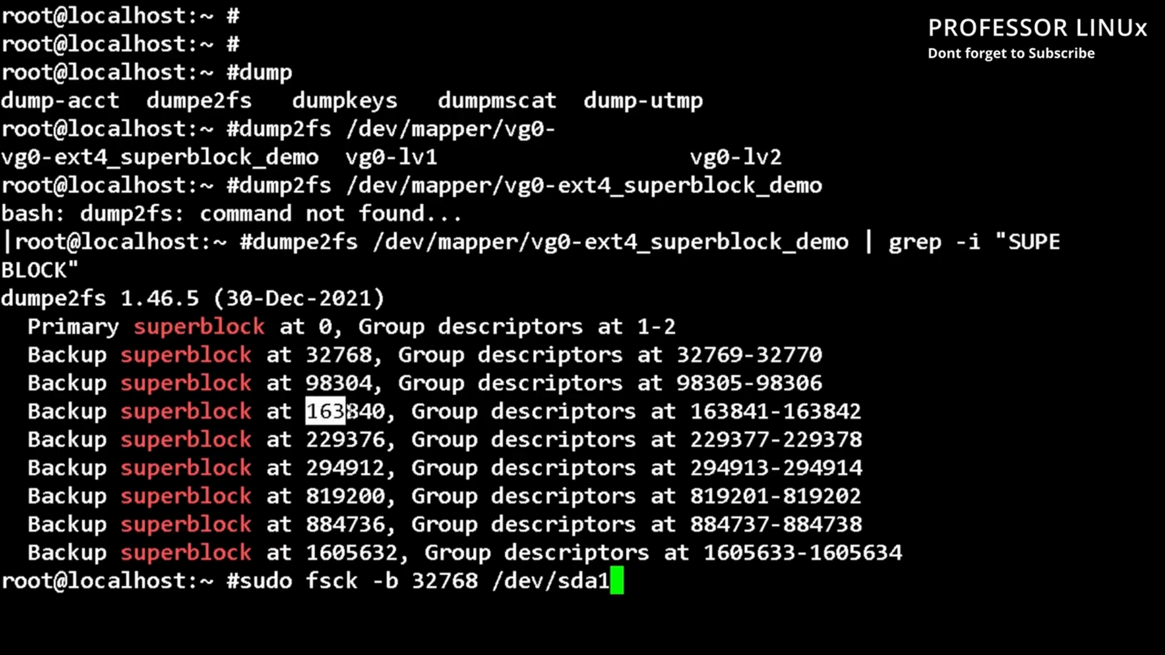
{"action": "double_click", "coordinate": [344, 440]}
{"action": "left_click", "coordinate": [491, 514]}
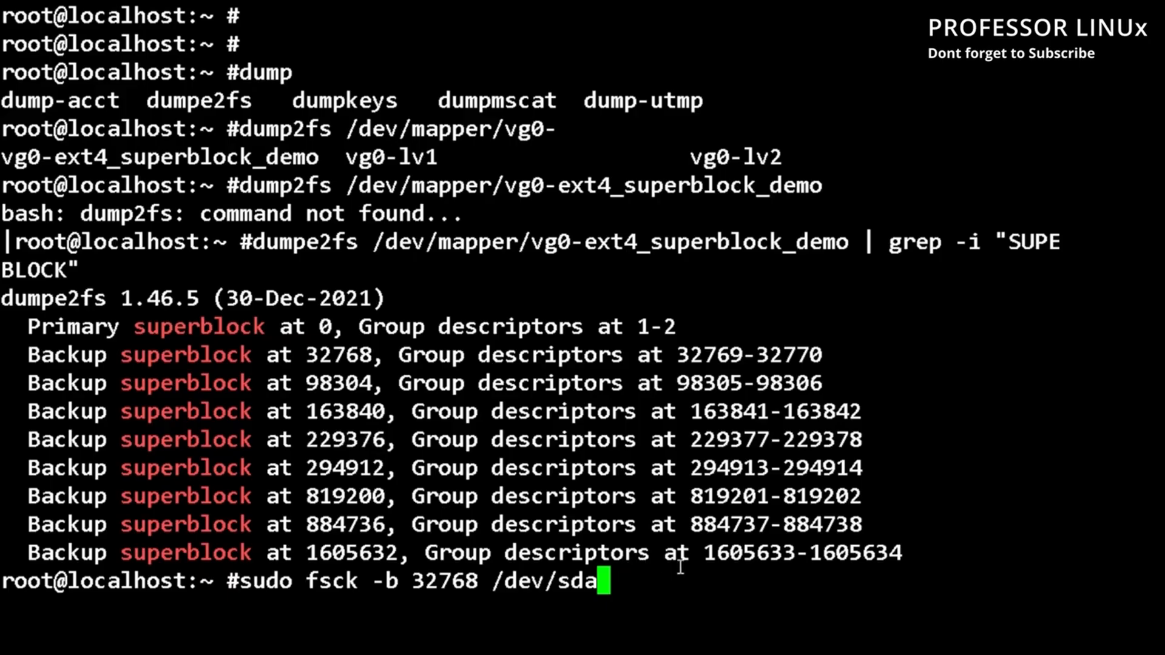
{"action": "key", "text": "BackSpace"}
{"action": "key", "text": "BackSpace"}
{"action": "key", "text": "BackSpace"}
{"action": "key", "text": "BackSpace"}
{"action": "key", "text": "BackSpace"}
{"action": "key", "text": "BackSpace"}
{"action": "key", "text": "BackSpace"}
{"action": "key", "text": "BackSpace"}
{"action": "key", "text": "BackSpace"}
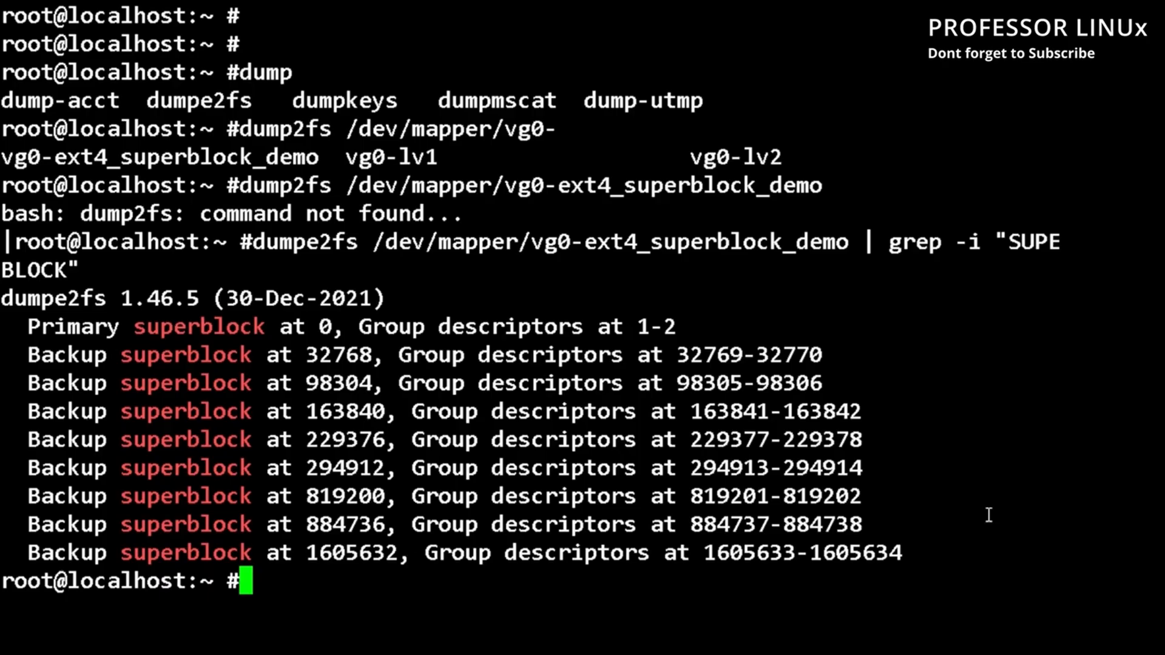
Rerun the full dumpe2fs report on the vg0-ext4_superblock_demo volume after fixing the recalled dump2fs typo
{"action": "key", "text": "Up"}
{"action": "key", "text": "Up"}
{"action": "key", "text": "Up"}
{"action": "key", "text": "Return"}
{"action": "key", "text": "Up"}
{"action": "key", "text": "Left"}
{"action": "key", "text": "Left"}
{"action": "key", "text": "Left"}
{"action": "key", "text": "Left"}
{"action": "type", "text": "e"}
{"action": "key", "text": "Return"}
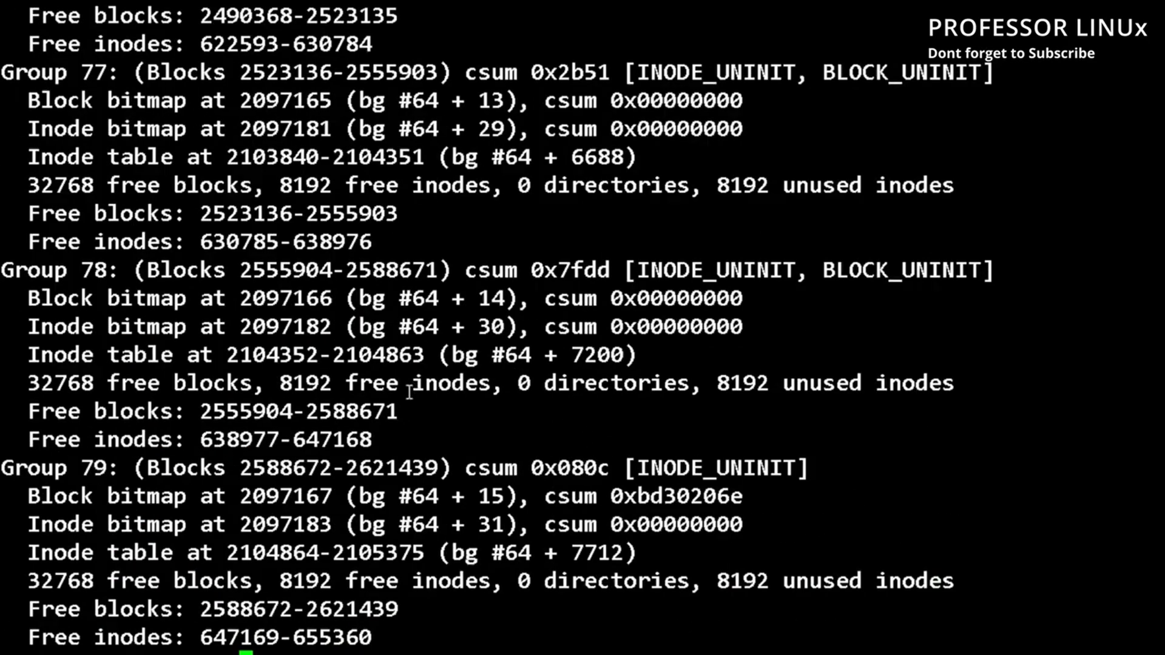
{"action": "scroll", "coordinate": [401, 401], "scroll_direction": "up", "scroll_amount": 5}
{"action": "scroll", "coordinate": [273, 419], "scroll_direction": "up", "scroll_amount": 3}
{"action": "scroll", "coordinate": [253, 428], "scroll_direction": "up", "scroll_amount": 10}
{"action": "scroll", "coordinate": [253, 429], "scroll_direction": "up", "scroll_amount": 10}
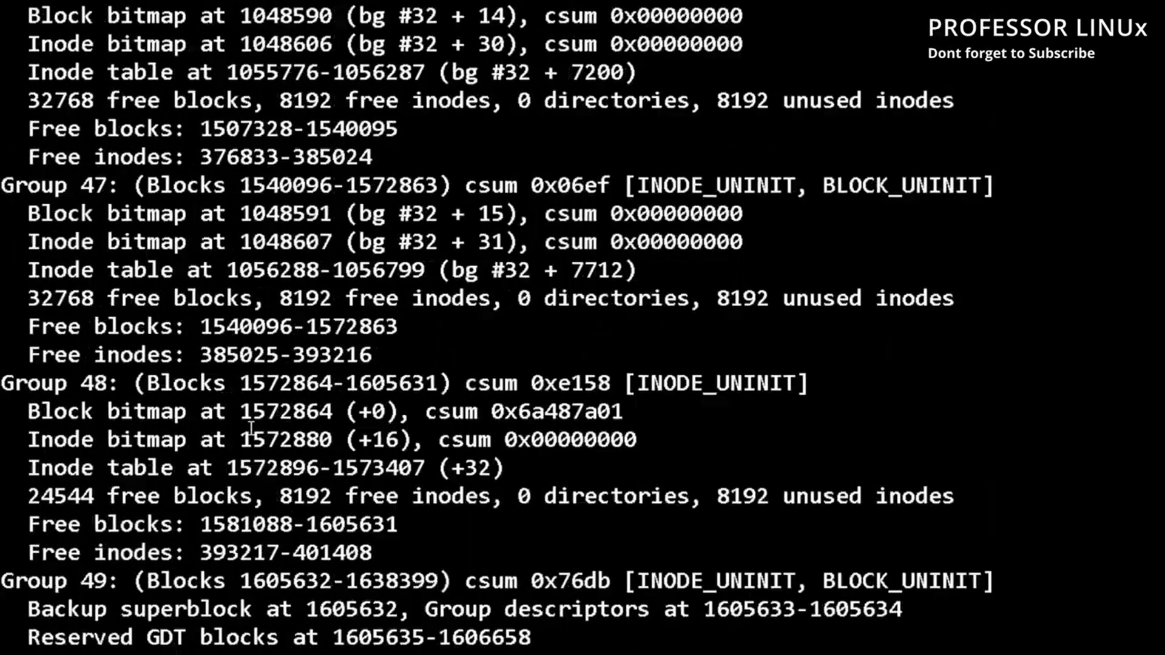
{"action": "scroll", "coordinate": [252, 428], "scroll_direction": "up", "scroll_amount": 10}
{"action": "scroll", "coordinate": [252, 429], "scroll_direction": "up", "scroll_amount": 10}
{"action": "scroll", "coordinate": [252, 428], "scroll_direction": "up", "scroll_amount": 10}
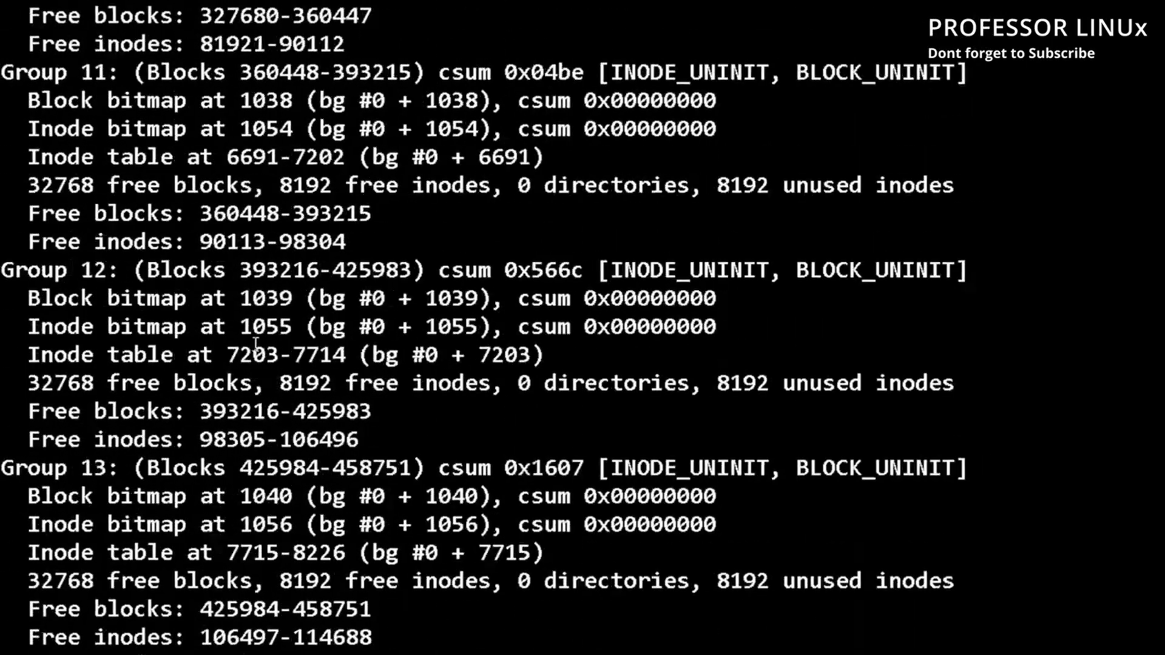
{"action": "scroll", "coordinate": [253, 382], "scroll_direction": "up", "scroll_amount": 10}
{"action": "scroll", "coordinate": [255, 346], "scroll_direction": "up", "scroll_amount": 10}
{"action": "scroll", "coordinate": [255, 347], "scroll_direction": "down", "scroll_amount": 10}
{"action": "scroll", "coordinate": [255, 346], "scroll_direction": "up", "scroll_amount": 5}
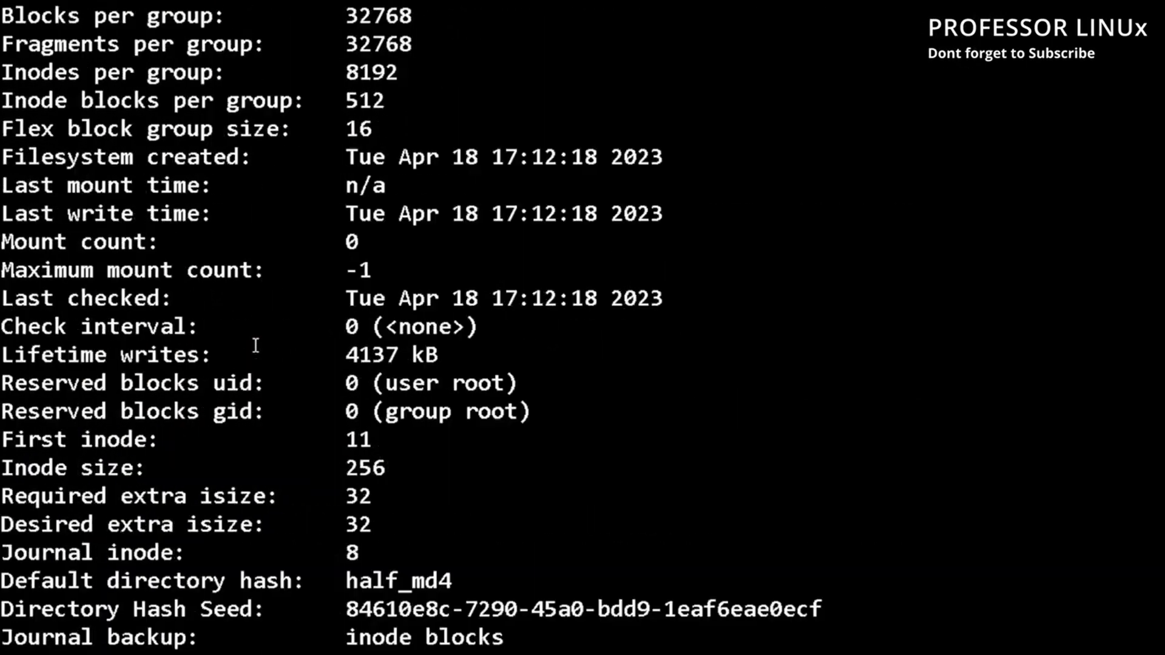
{"action": "scroll", "coordinate": [255, 346], "scroll_direction": "up", "scroll_amount": 8}
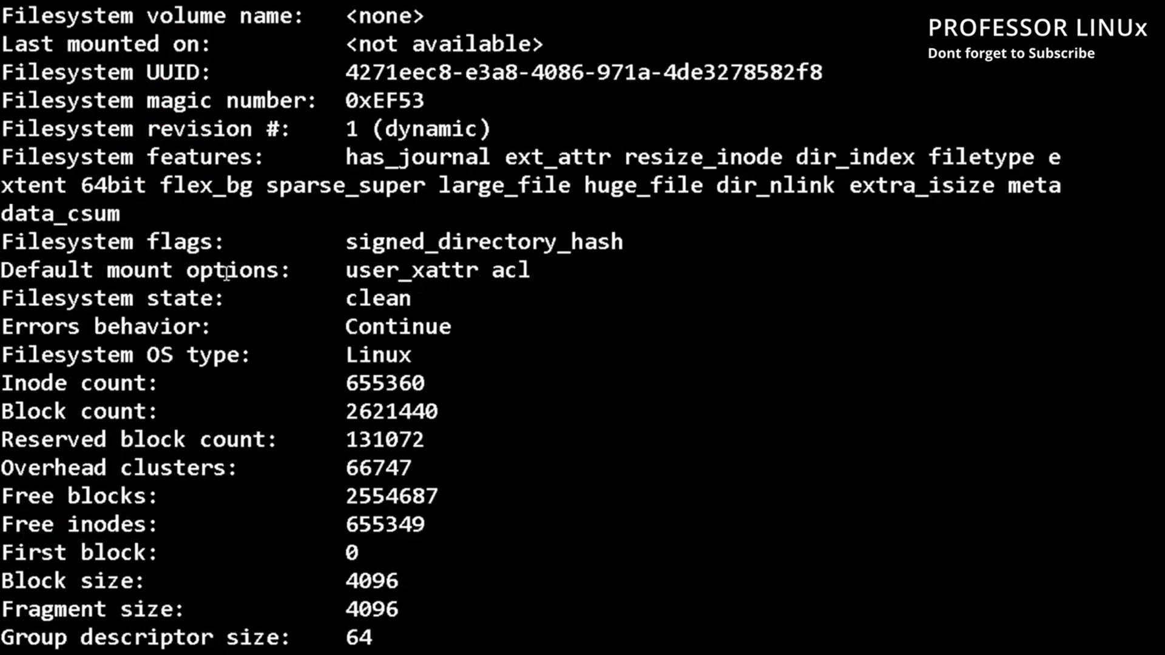
{"action": "scroll", "coordinate": [227, 273], "scroll_direction": "up", "scroll_amount": 6}
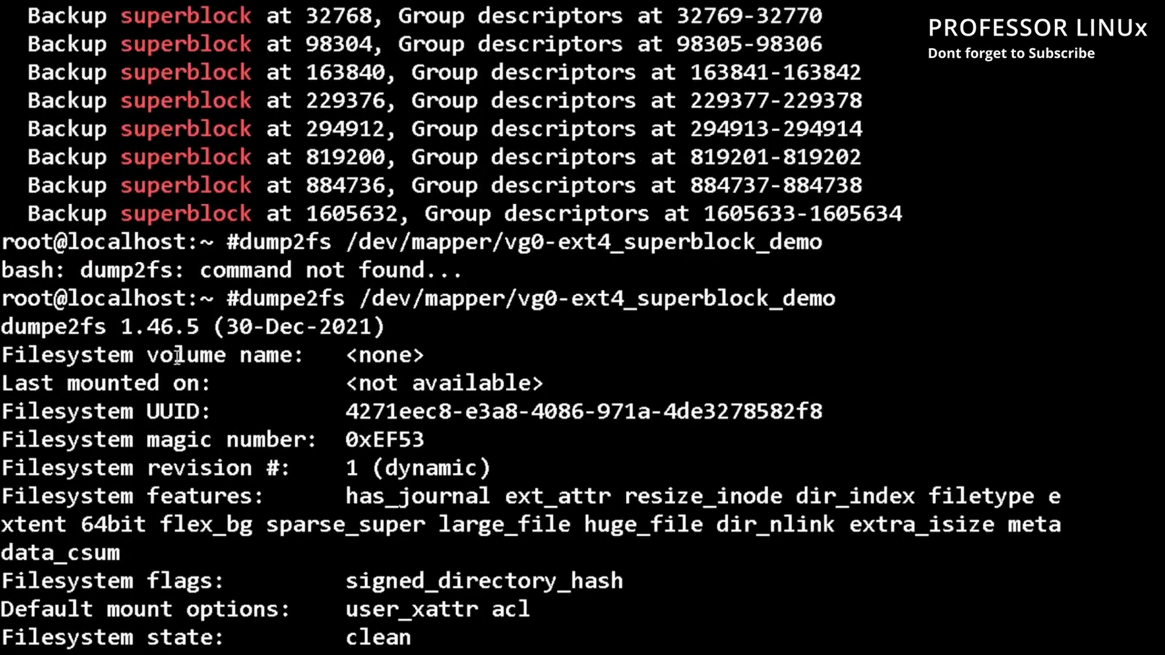
{"action": "left_click_drag", "start_coordinate": [291, 355], "coordinate": [146, 355]}
{"action": "left_click", "coordinate": [274, 354]}
{"action": "left_click_drag", "start_coordinate": [223, 383], "coordinate": [123, 382]}
{"action": "left_click", "coordinate": [350, 375]}
{"action": "left_click_drag", "start_coordinate": [339, 383], "coordinate": [546, 384]}
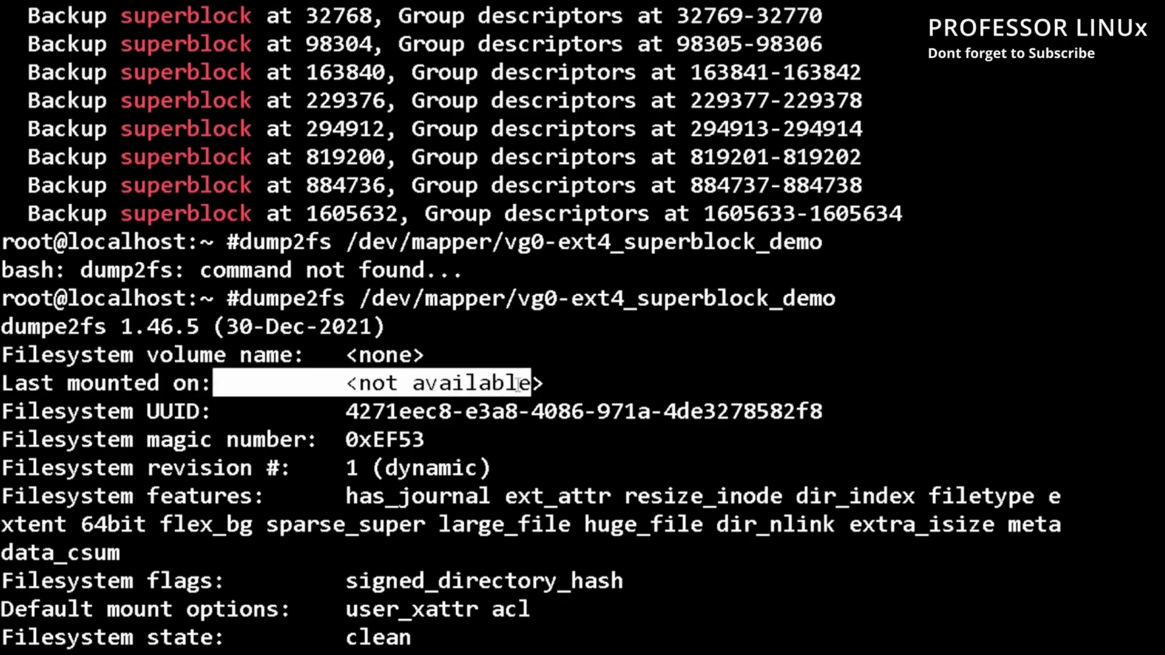
{"action": "left_click", "coordinate": [565, 387]}
{"action": "left_click_drag", "start_coordinate": [344, 414], "coordinate": [828, 410]}
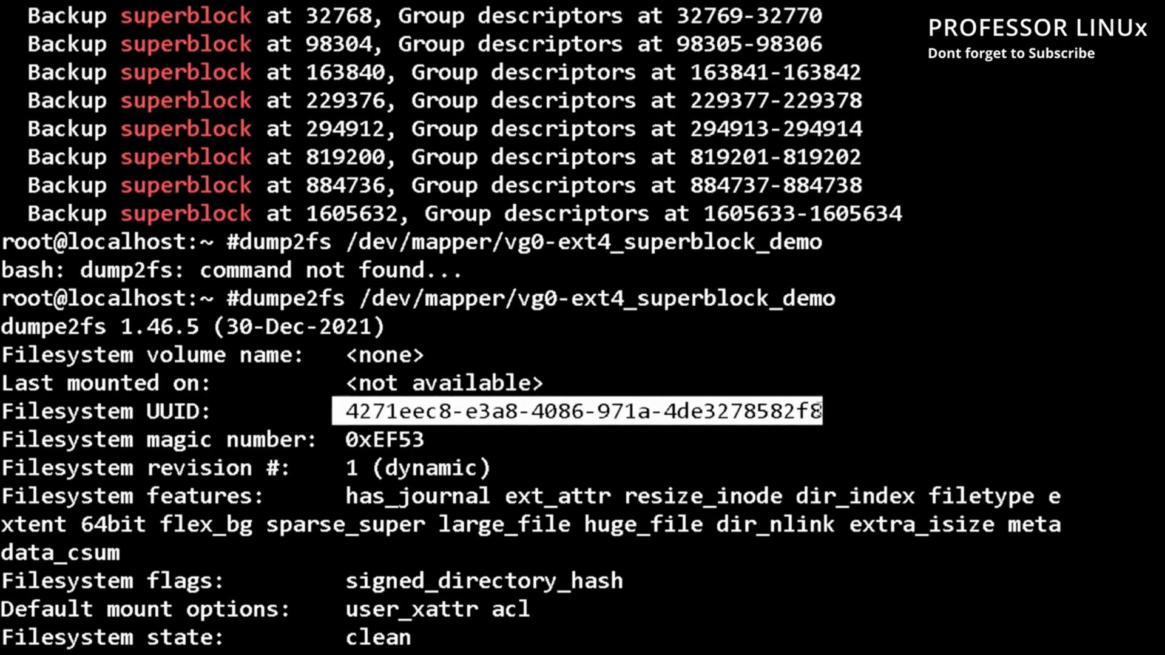
{"action": "left_click", "coordinate": [820, 411]}
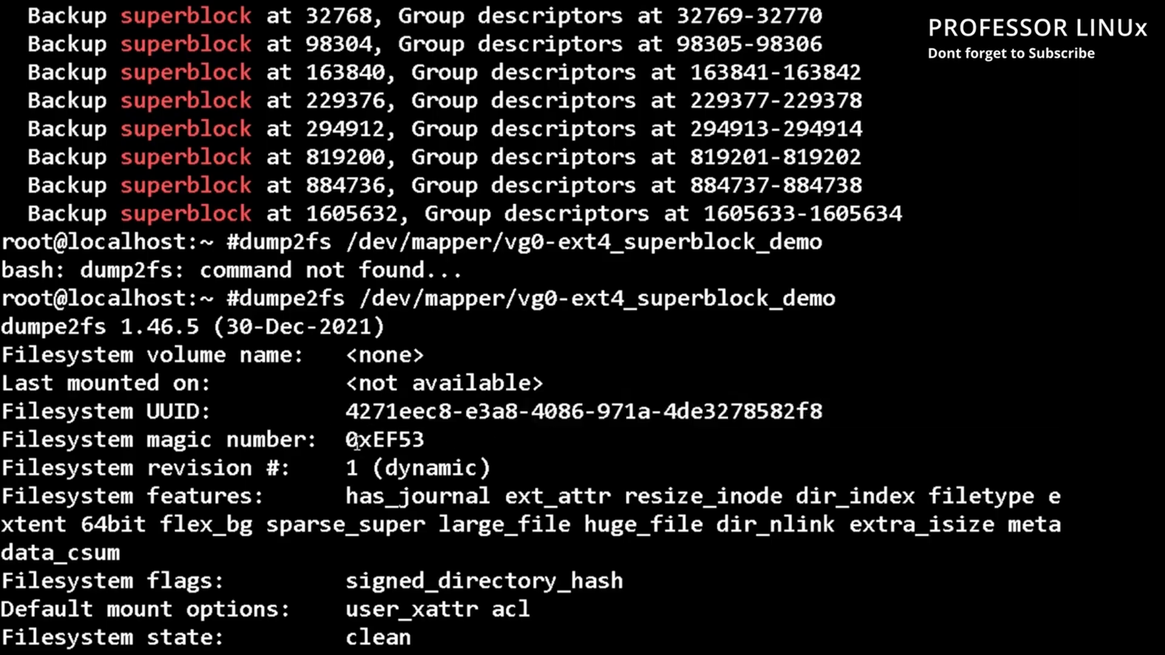
{"action": "scroll", "coordinate": [350, 447], "scroll_direction": "down", "scroll_amount": 4}
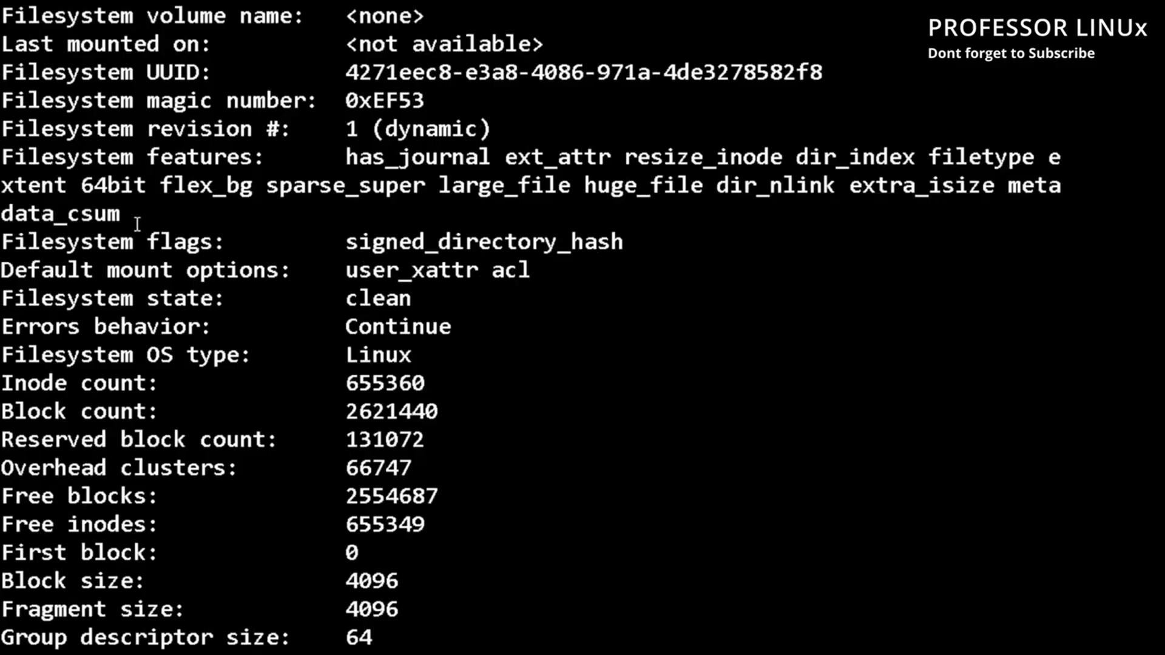
{"action": "left_click_drag", "start_coordinate": [320, 297], "coordinate": [443, 298]}
{"action": "left_click_drag", "start_coordinate": [334, 326], "coordinate": [453, 326]}
{"action": "left_click_drag", "start_coordinate": [334, 355], "coordinate": [429, 355]}
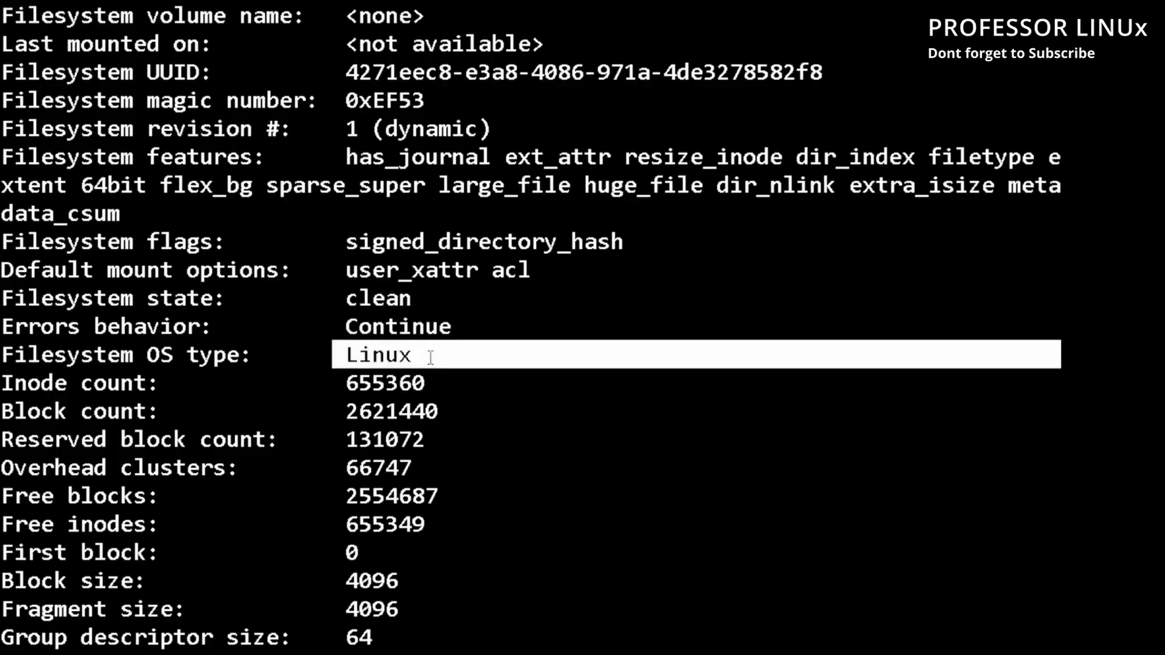
{"action": "left_click", "coordinate": [430, 355]}
{"action": "left_click_drag", "start_coordinate": [345, 383], "coordinate": [430, 382]}
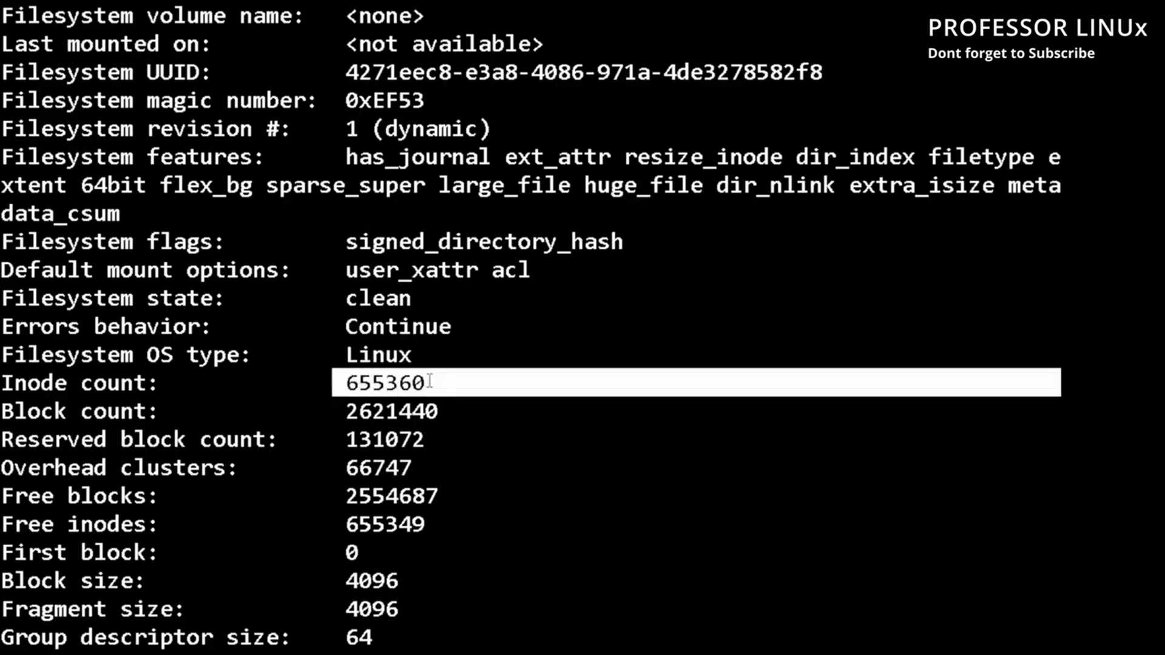
{"action": "left_click_drag", "start_coordinate": [346, 411], "coordinate": [449, 411]}
{"action": "left_click_drag", "start_coordinate": [347, 439], "coordinate": [438, 439]}
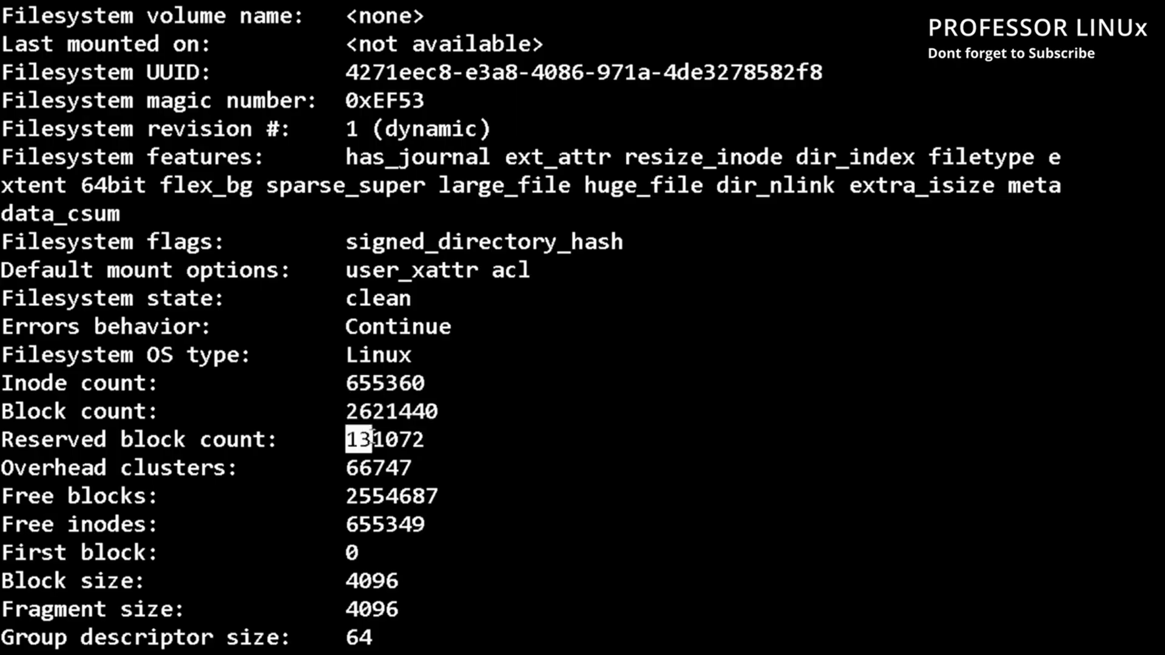
{"action": "left_click", "coordinate": [438, 439]}
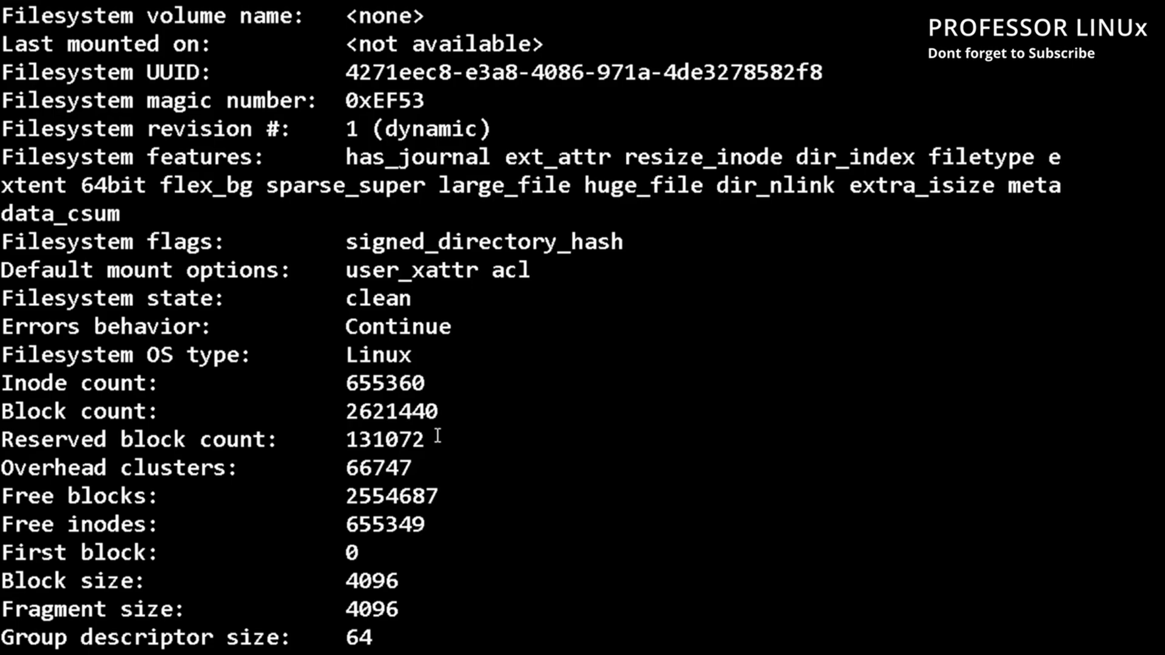
{"action": "left_click_drag", "start_coordinate": [350, 442], "coordinate": [459, 439]}
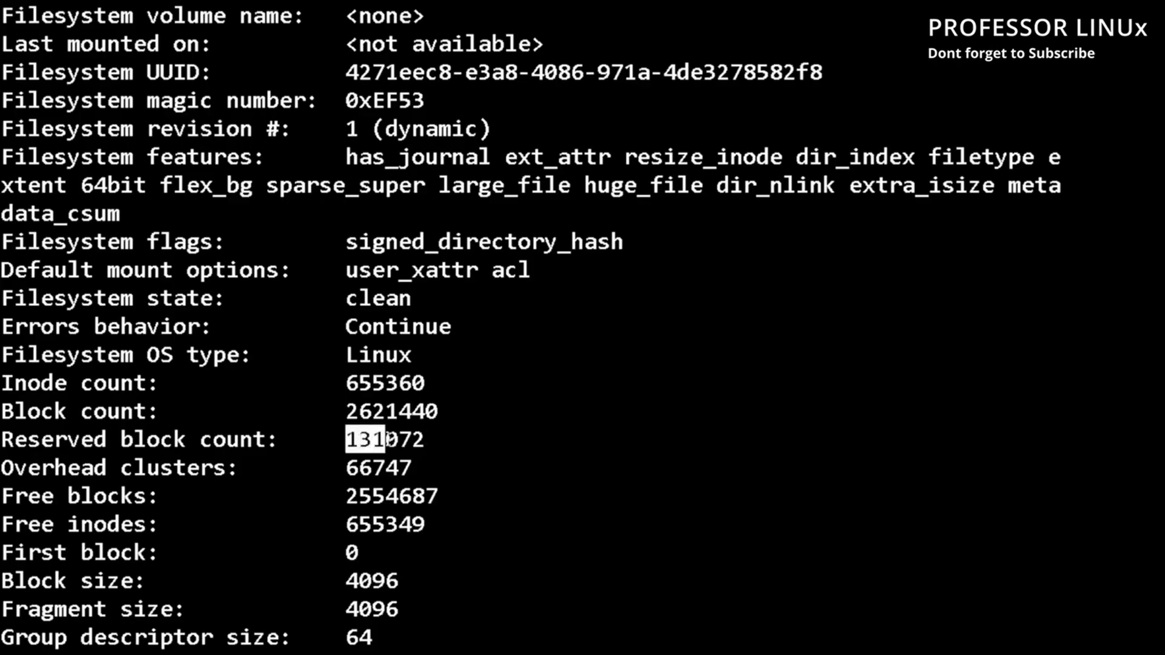
{"action": "left_click", "coordinate": [445, 444]}
{"action": "double_click", "coordinate": [427, 447]}
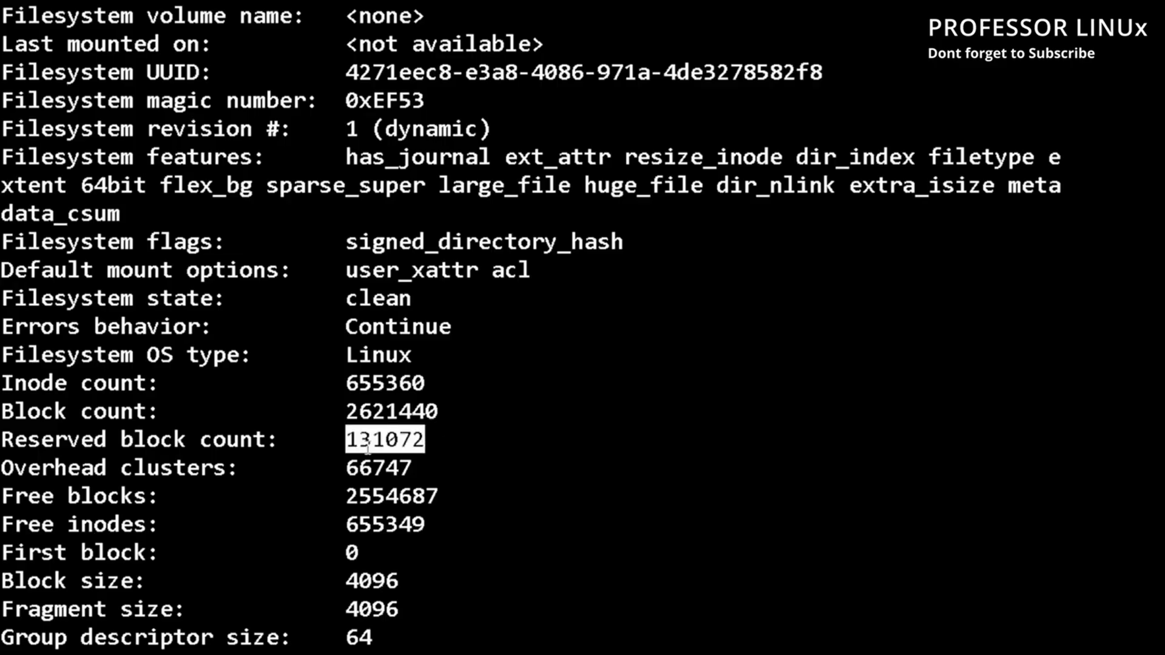
{"action": "left_click", "coordinate": [362, 444]}
{"action": "left_click_drag", "start_coordinate": [348, 441], "coordinate": [417, 439]}
{"action": "scroll", "coordinate": [398, 467], "scroll_direction": "down", "scroll_amount": 4}
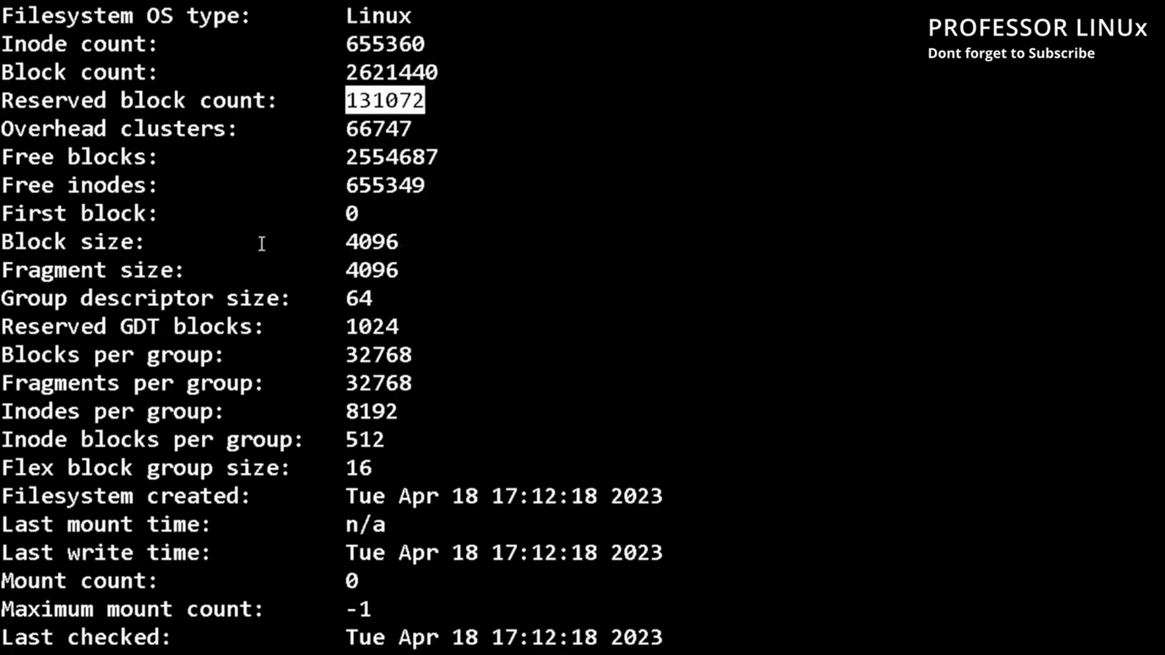
Highlight the free blocks 2554687, free inodes 655349 and block size 4096 values in the report
{"action": "left_click_drag", "start_coordinate": [344, 159], "coordinate": [442, 164]}
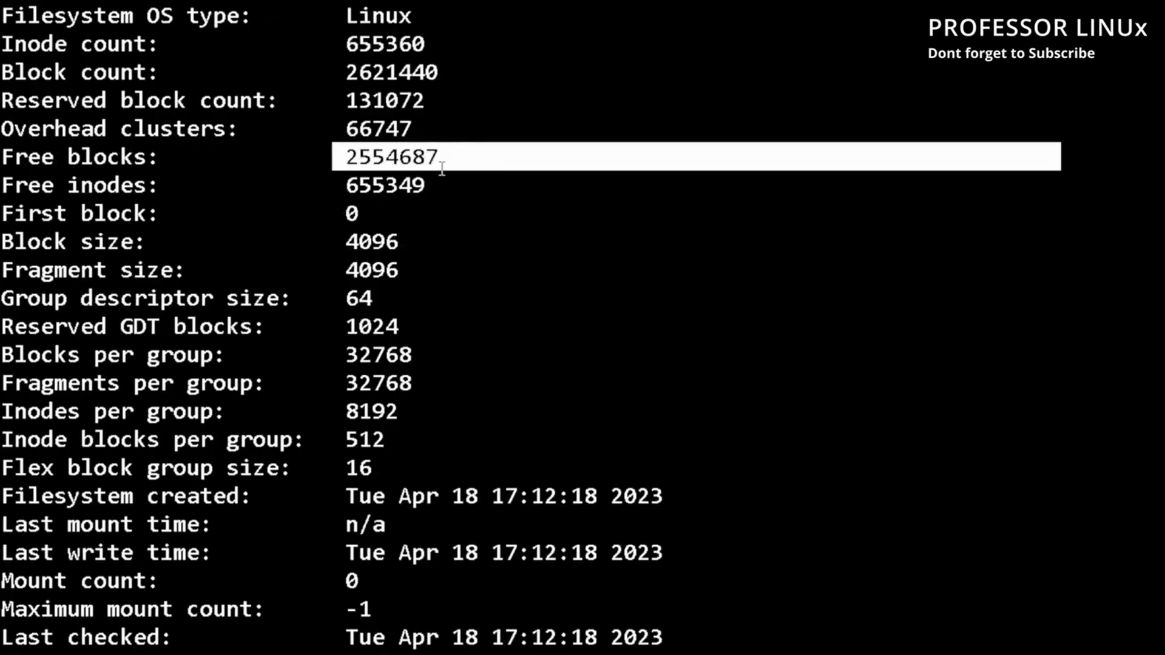
{"action": "left_click", "coordinate": [442, 183]}
{"action": "left_click_drag", "start_coordinate": [346, 186], "coordinate": [376, 185]}
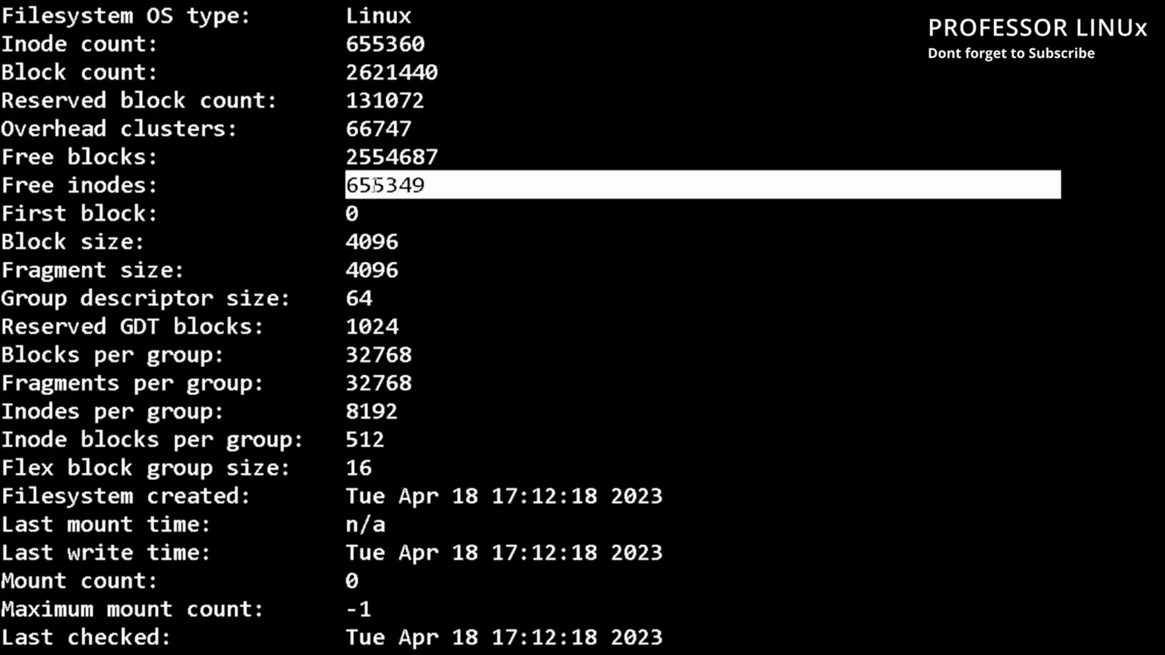
{"action": "left_click_drag", "start_coordinate": [337, 242], "coordinate": [408, 244]}
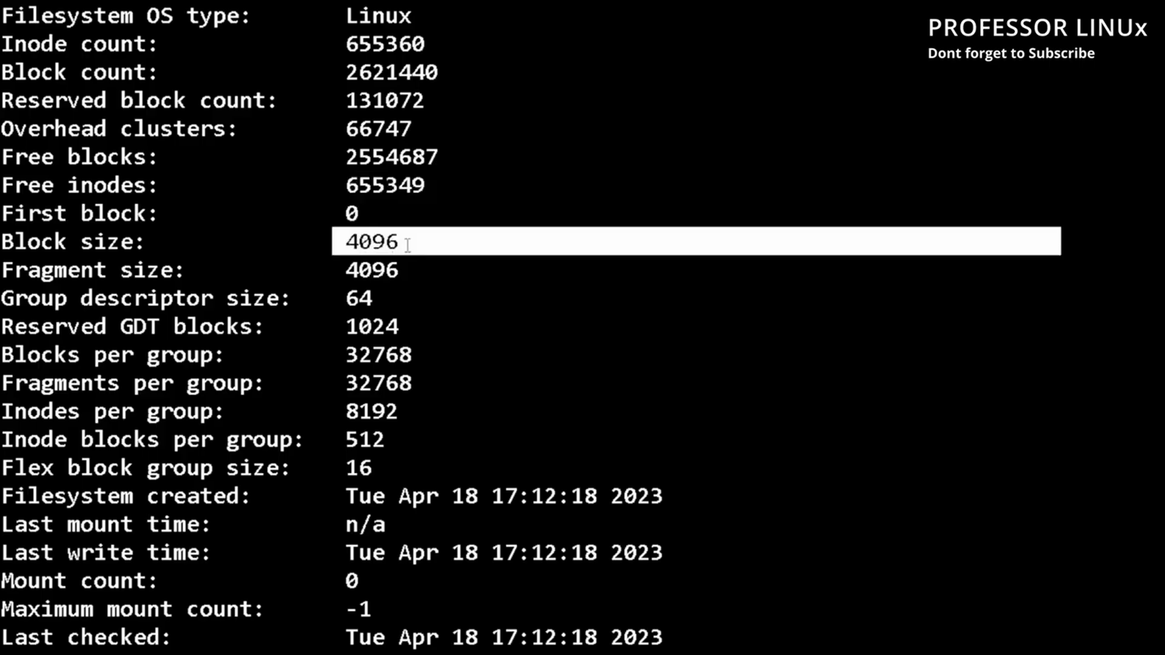
{"action": "left_click", "coordinate": [356, 507]}
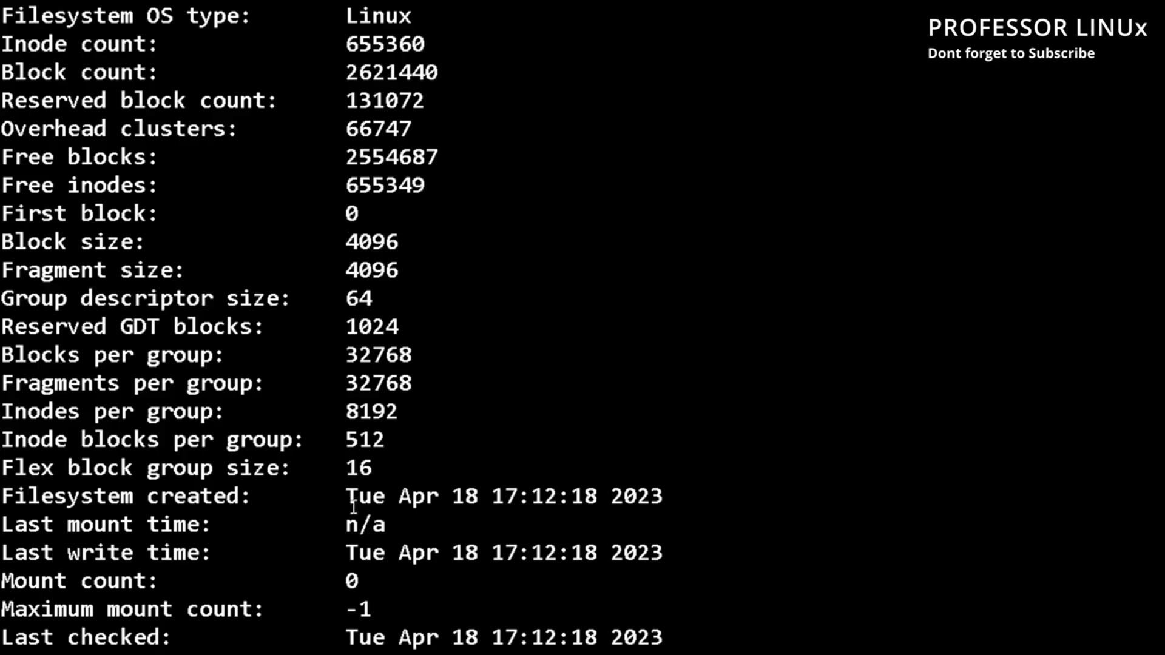
Highlight the filesystem creation date and the journal detail lines of the dumpe2fs report
{"action": "left_click_drag", "start_coordinate": [349, 499], "coordinate": [683, 502]}
{"action": "left_click", "coordinate": [502, 431]}
{"action": "scroll", "coordinate": [337, 455], "scroll_direction": "down", "scroll_amount": 4}
{"action": "scroll", "coordinate": [337, 455], "scroll_direction": "down", "scroll_amount": 4}
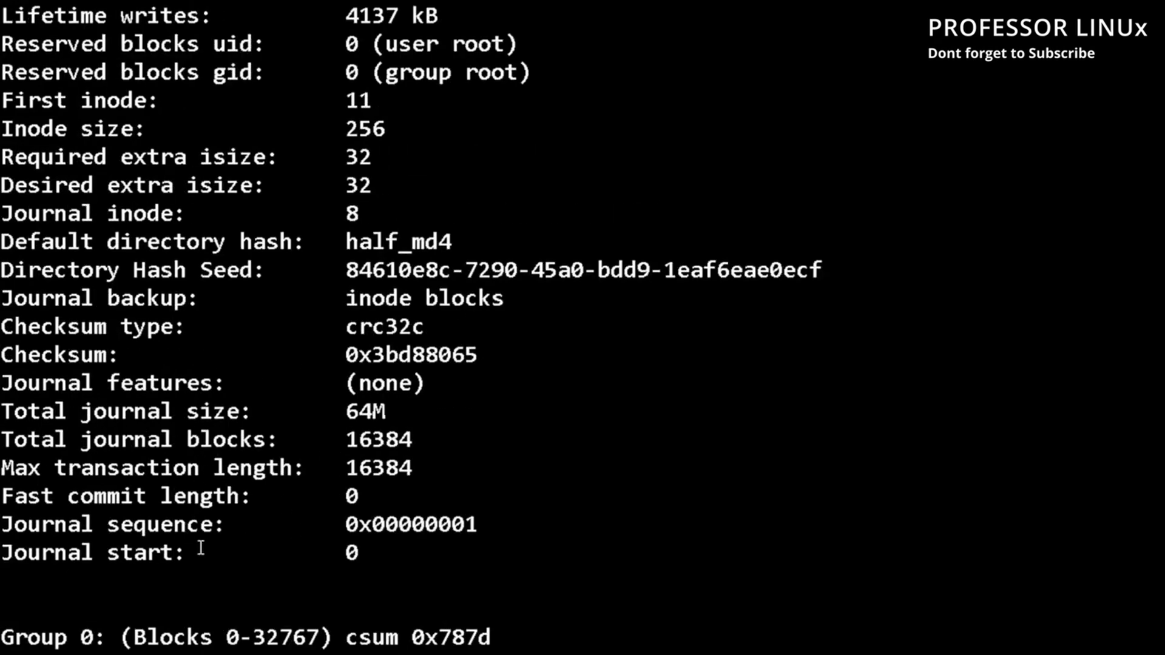
{"action": "left_click_drag", "start_coordinate": [200, 549], "coordinate": [43, 408]}
{"action": "left_click", "coordinate": [476, 452]}
{"action": "scroll", "coordinate": [519, 469], "scroll_direction": "down", "scroll_amount": 15}
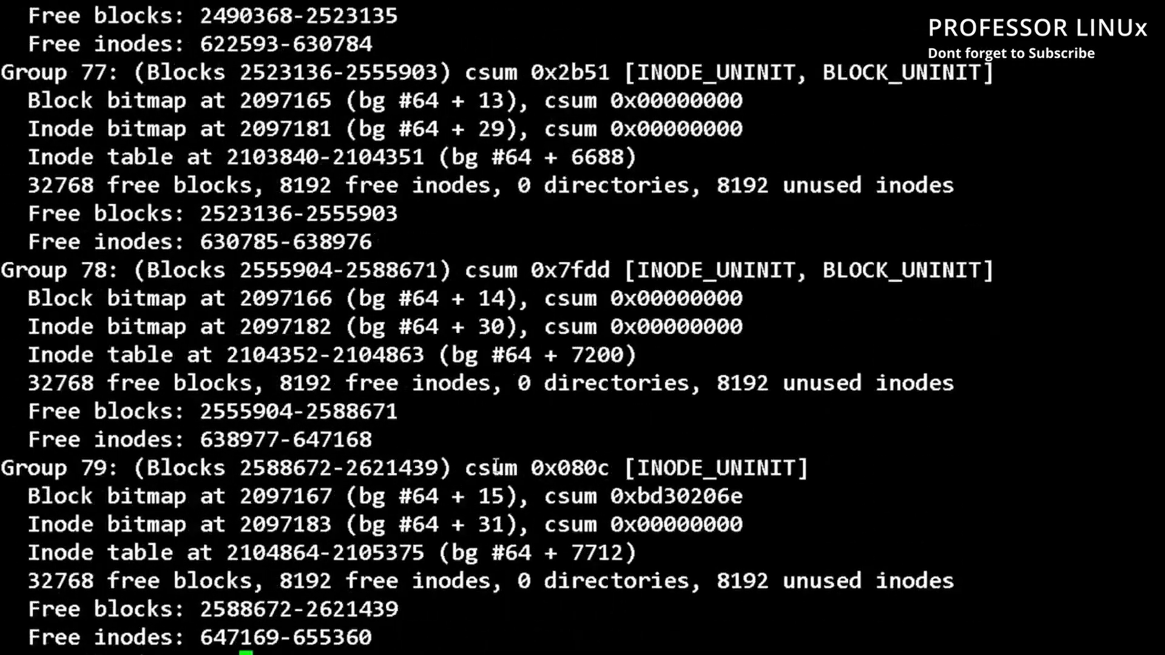
{"action": "scroll", "coordinate": [492, 467], "scroll_direction": "up", "scroll_amount": 5}
{"action": "scroll", "coordinate": [491, 455], "scroll_direction": "up", "scroll_amount": 5}
{"action": "scroll", "coordinate": [455, 410], "scroll_direction": "up", "scroll_amount": 4}
{"action": "scroll", "coordinate": [400, 357], "scroll_direction": "up", "scroll_amount": 4}
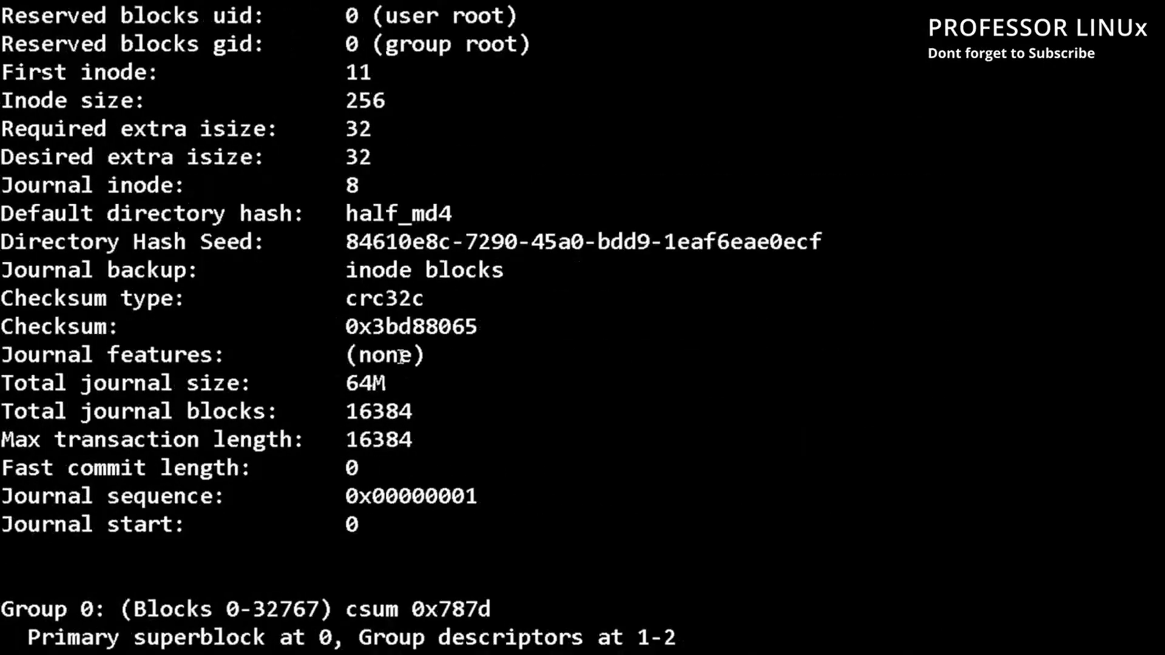
{"action": "scroll", "coordinate": [400, 357], "scroll_direction": "down", "scroll_amount": 5}
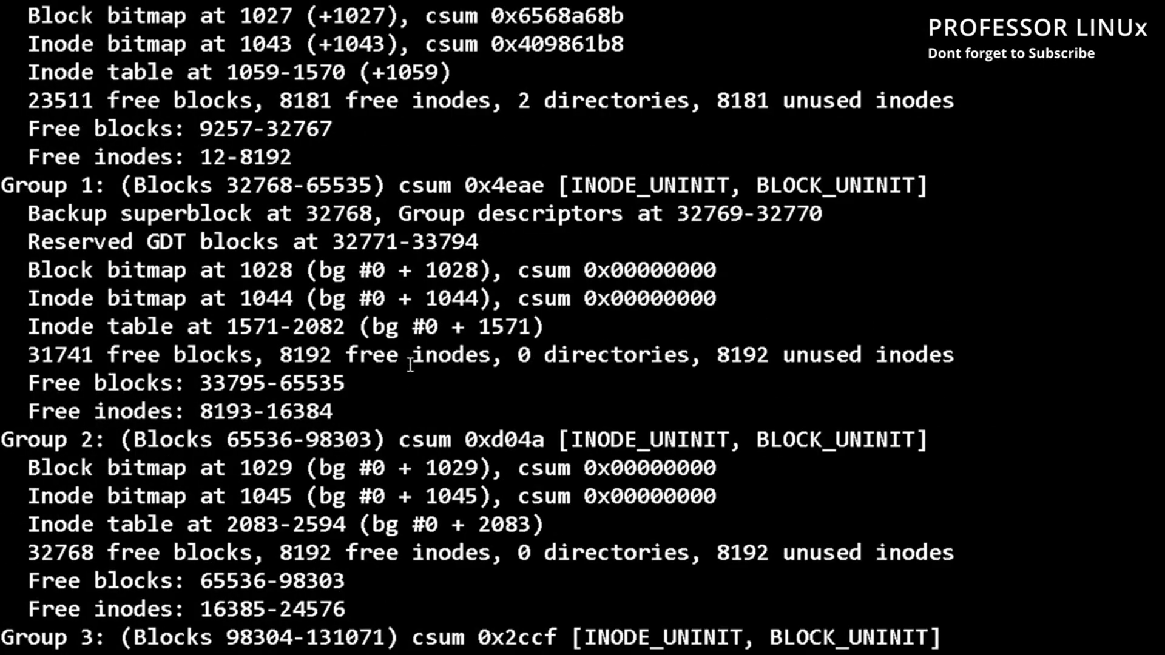
{"action": "scroll", "coordinate": [405, 357], "scroll_direction": "down", "scroll_amount": 3}
{"action": "scroll", "coordinate": [408, 360], "scroll_direction": "down", "scroll_amount": 8}
{"action": "scroll", "coordinate": [410, 364], "scroll_direction": "down", "scroll_amount": 8}
{"action": "scroll", "coordinate": [410, 364], "scroll_direction": "down", "scroll_amount": 8}
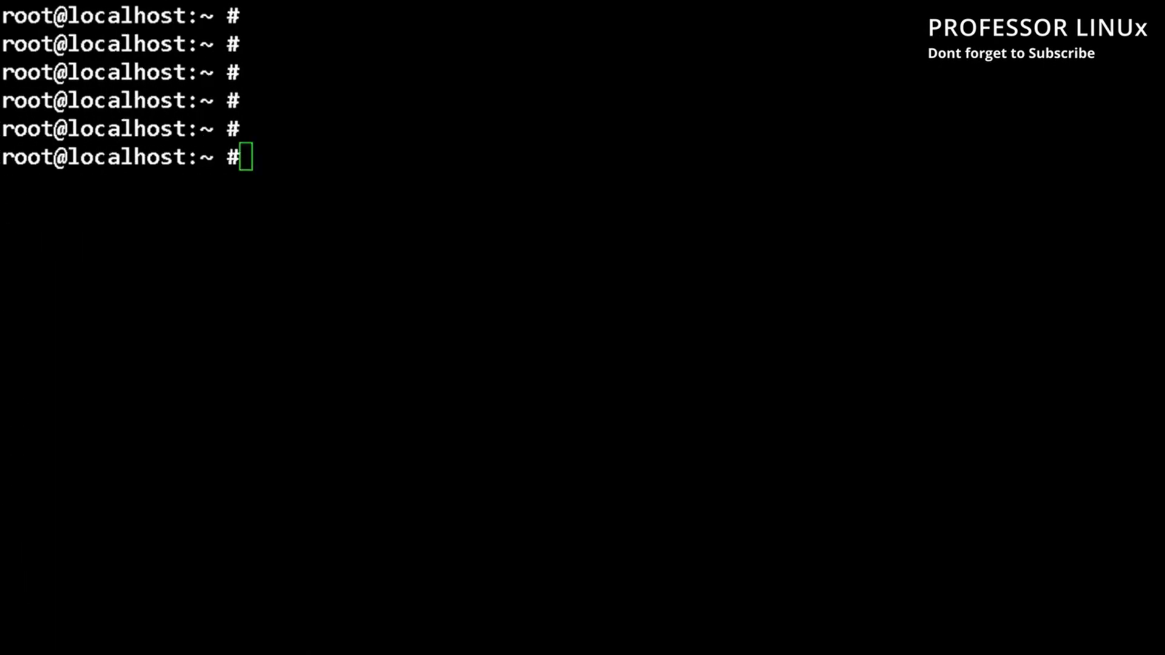